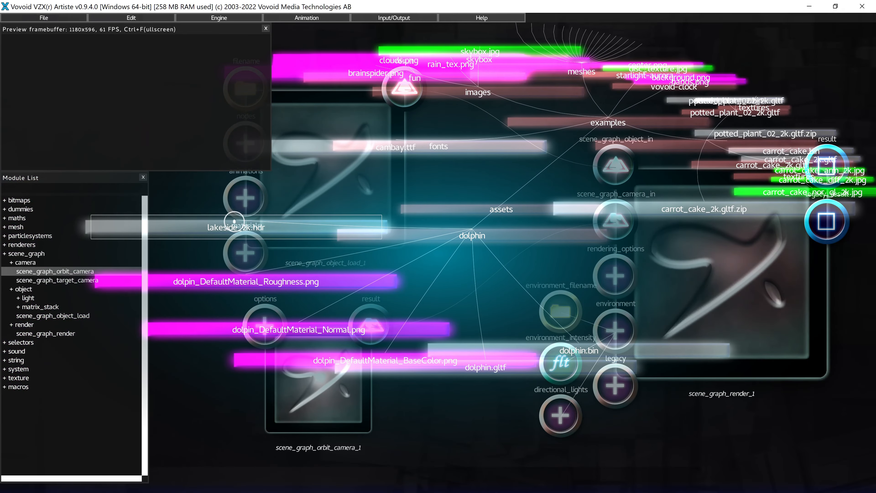
Choose lakeside_2k.hdr from the dolphin assets as the environment file of the scene_graph_render module.
left_click(288, 217)
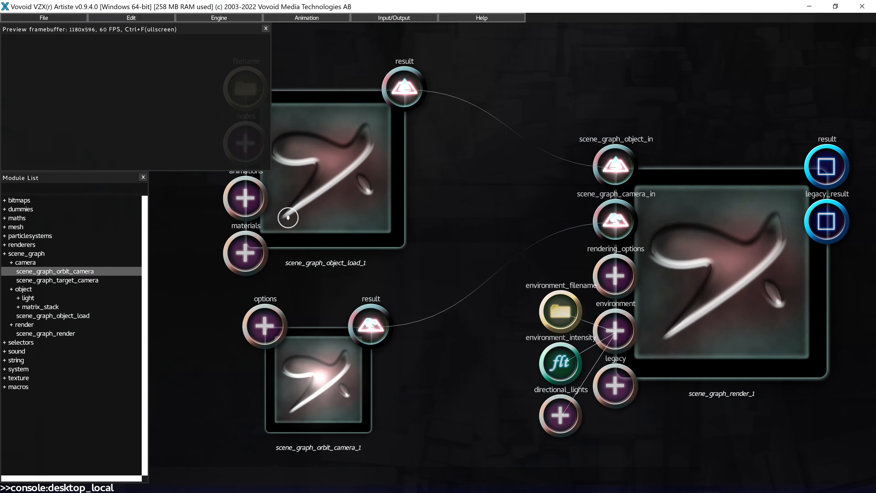
scroll(483, 265, "down", 3)
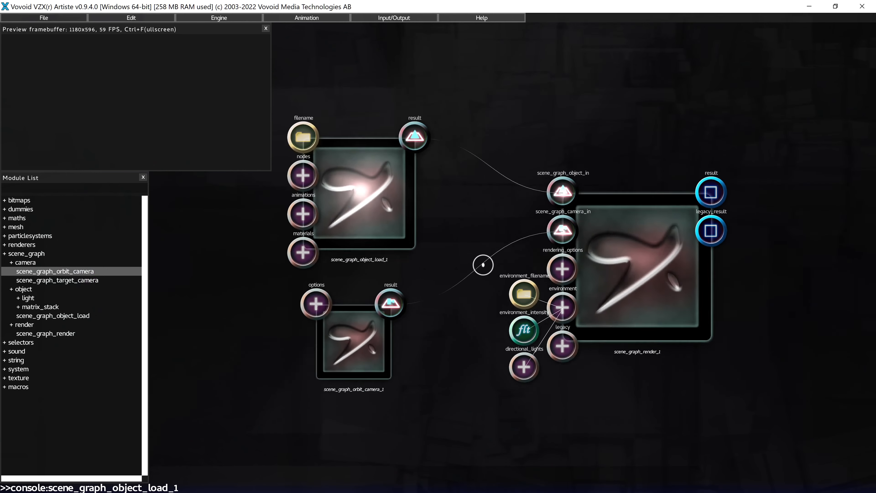
scroll(456, 276, "up", 3)
Add a textured_rectangle module from the basic renderers beside the result outputs of the scene_graph_render module.
mouse_move(314, 178)
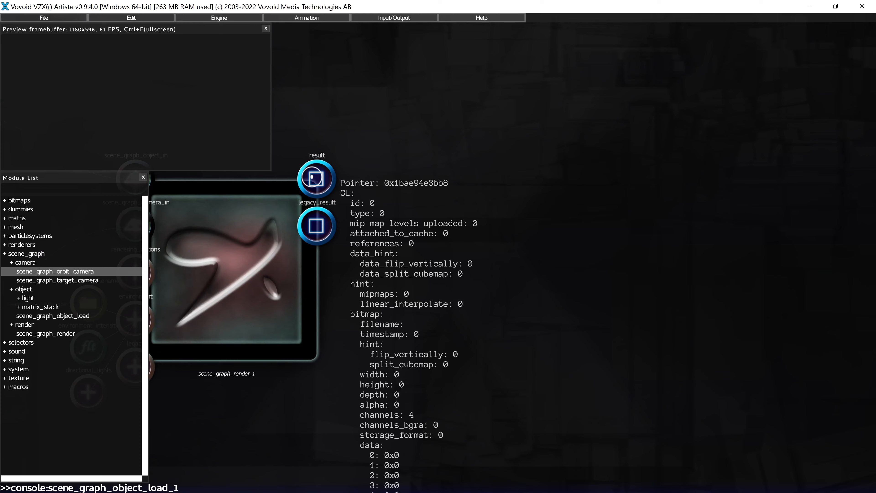
left_click(21, 244)
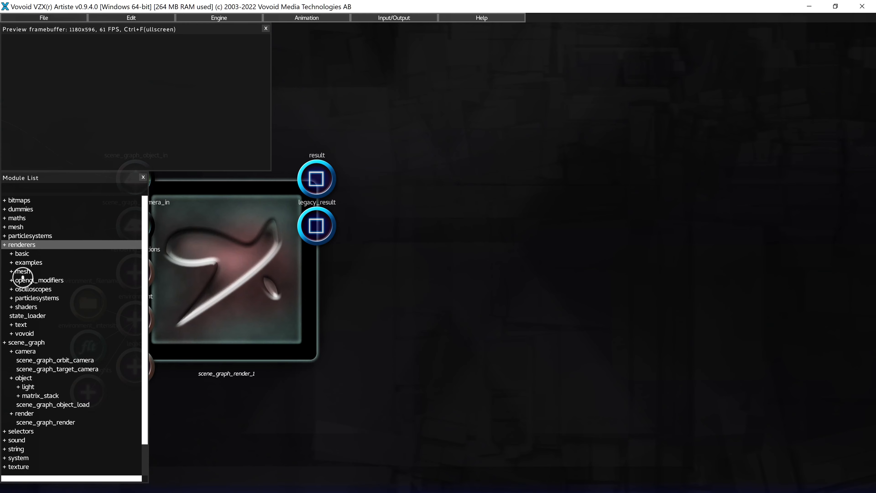
left_click(23, 254)
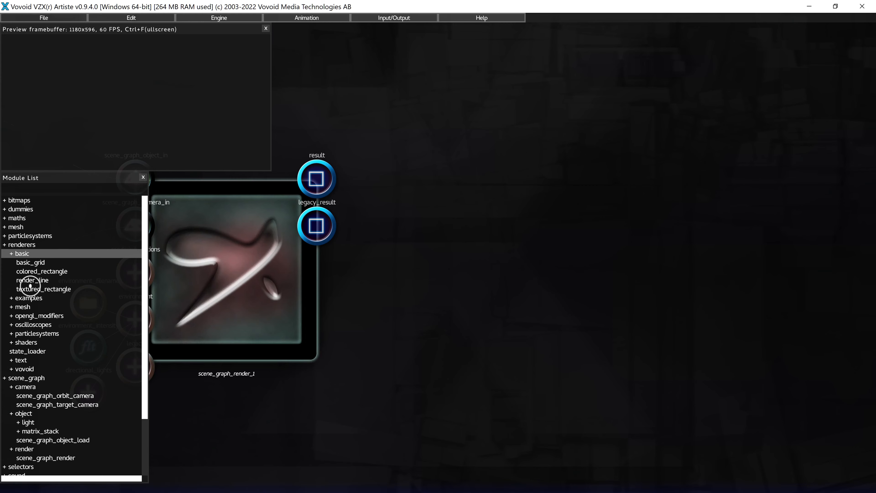
left_click(51, 290)
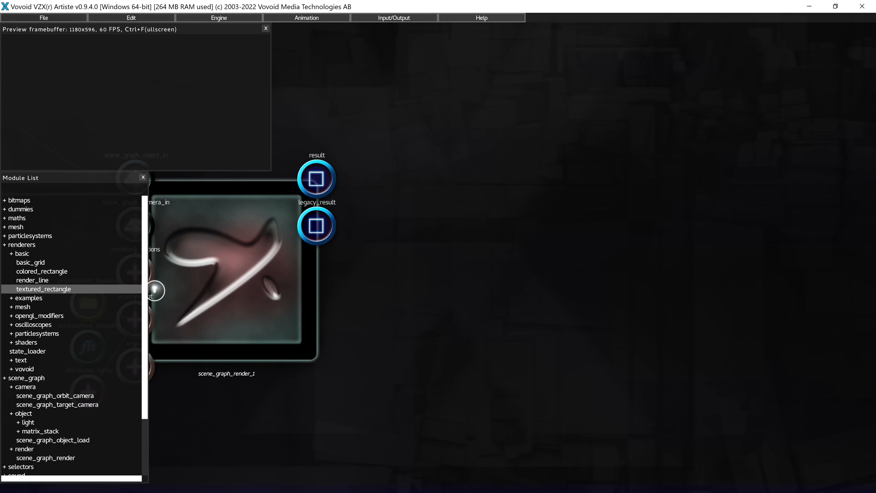
left_click_drag(51, 290, 503, 175)
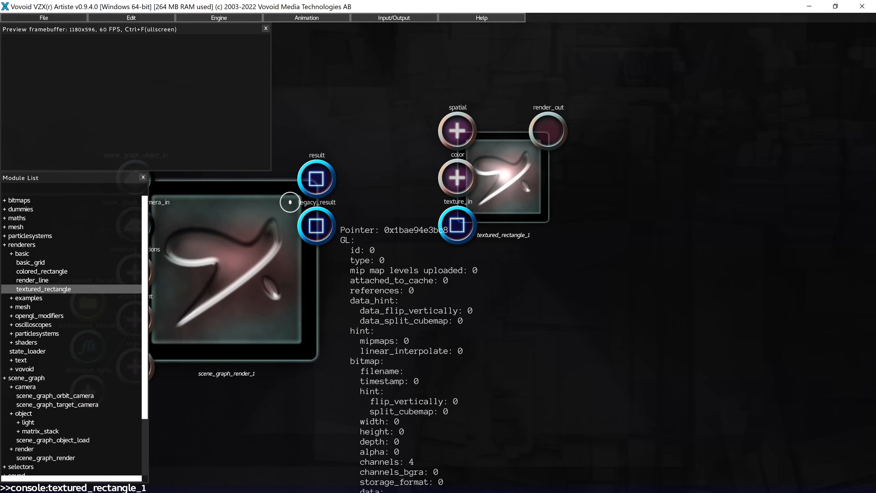
Connect the scene_graph_render result to the rectangle's texture_in and the rectangle's render_out to the screen module.
left_click_drag(315, 178, 456, 225)
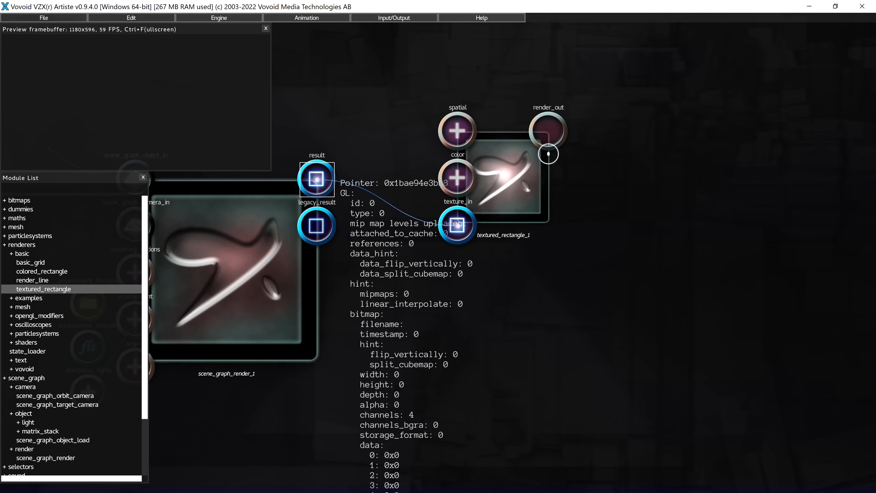
left_click_drag(548, 135, 747, 173)
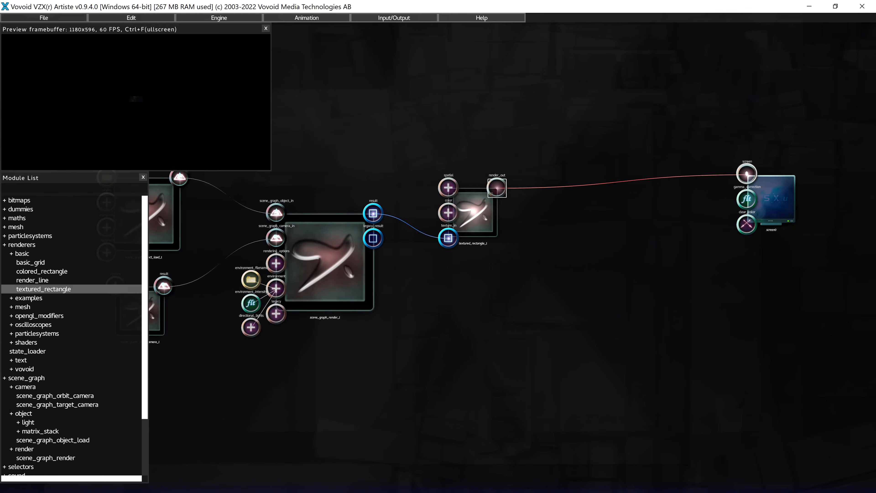
Spread the textured_rectangle and scene_graph_render modules farther apart and expand the render module's directional_lights group.
left_click_drag(495, 211, 579, 198)
left_click_drag(333, 270, 376, 267)
key("a")
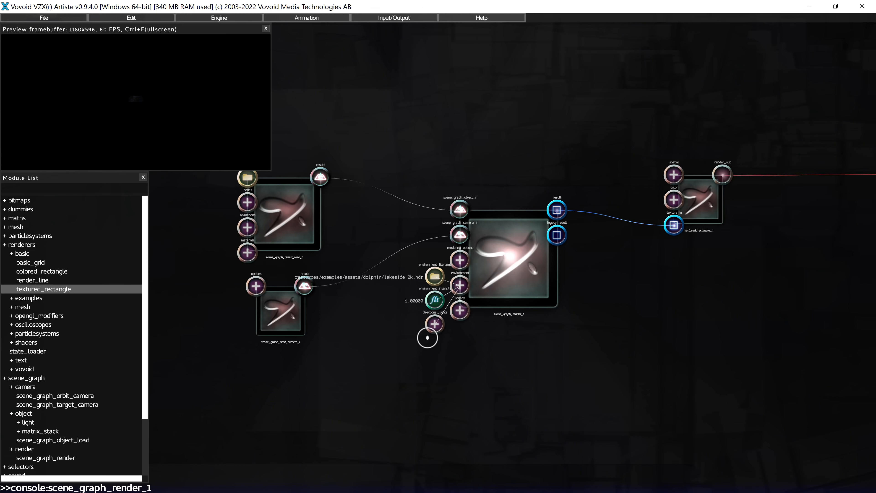
left_click(436, 323)
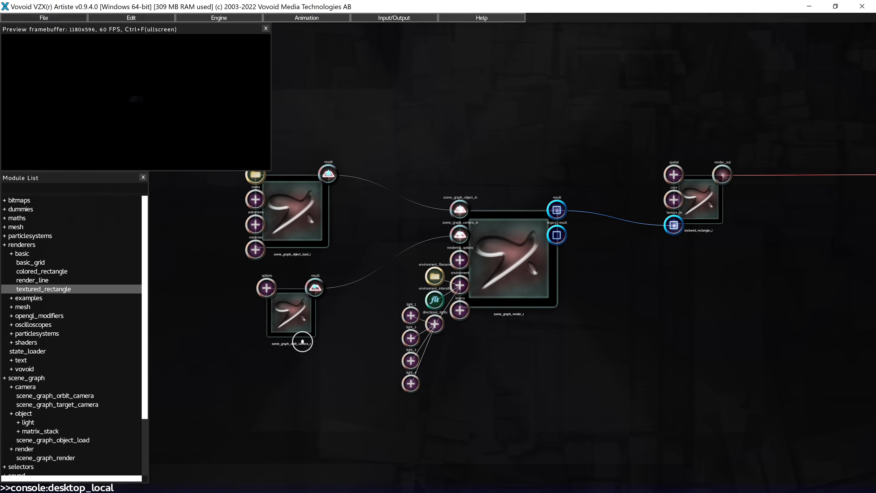
Expand the options of the orbit camera module and set its distance to about 1.2247.
left_click(264, 287)
key("a")
key("w")
double_click(385, 340)
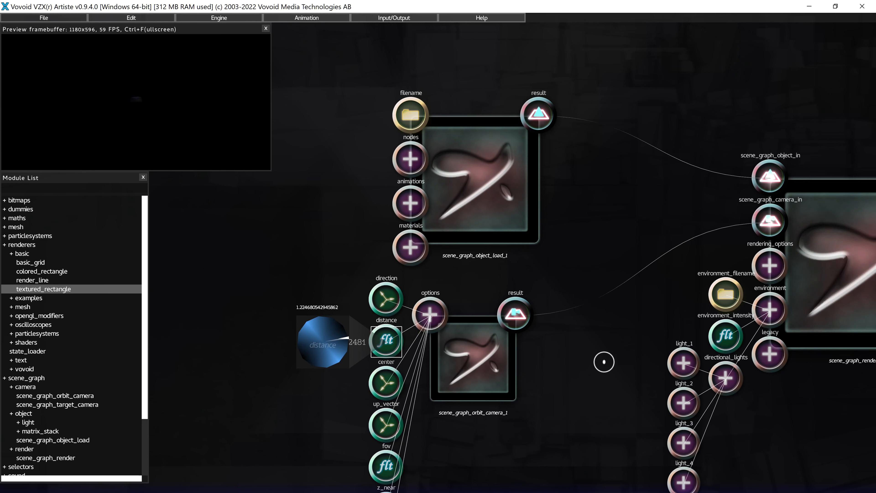
Expand light_1 in the directional lights group and open its light_1_enabled setting.
left_click(682, 356)
right_click(646, 349)
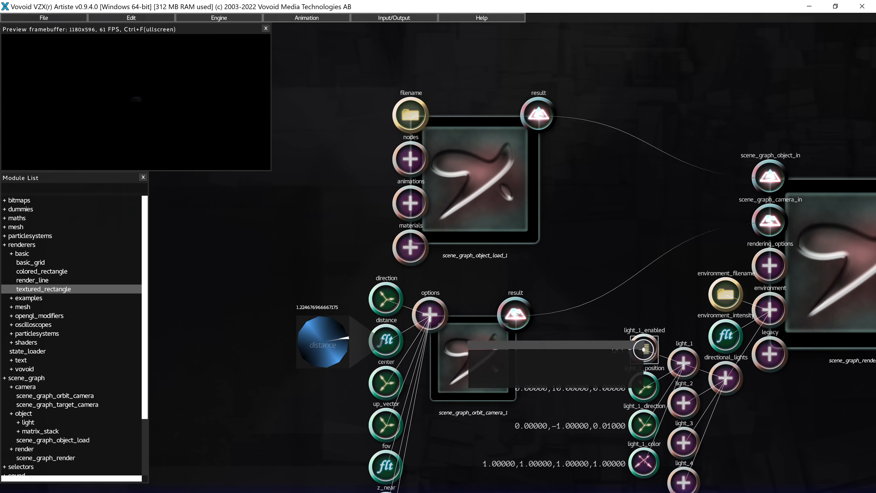
left_click(596, 362)
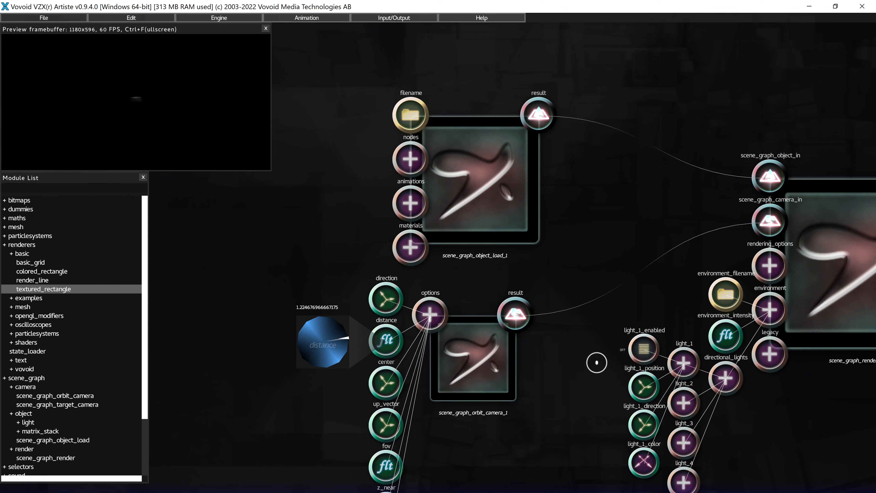
Close the camera's distance controller and move the scene_graph_object_load module farther away from the camera module.
left_click(479, 355)
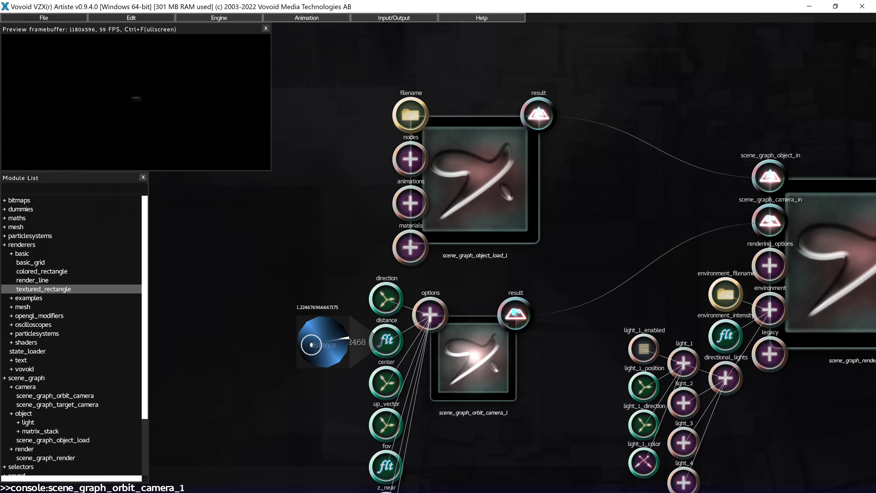
right_click(313, 344)
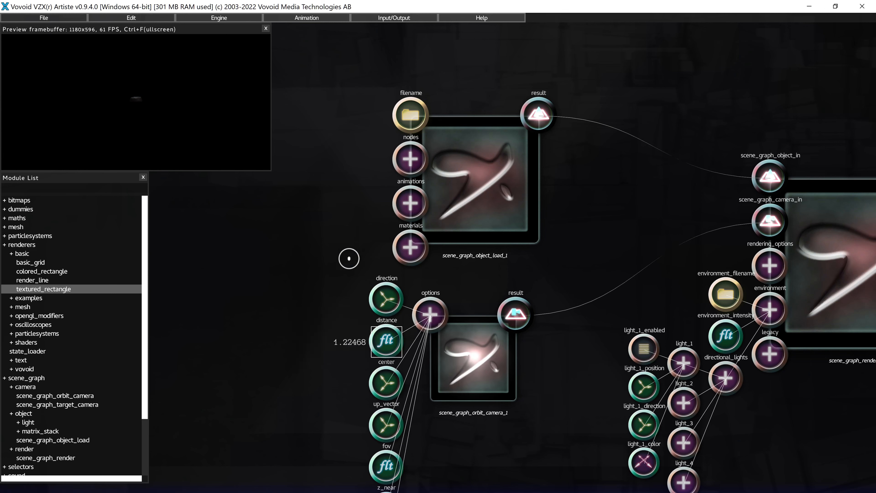
left_click_drag(432, 199, 386, 126)
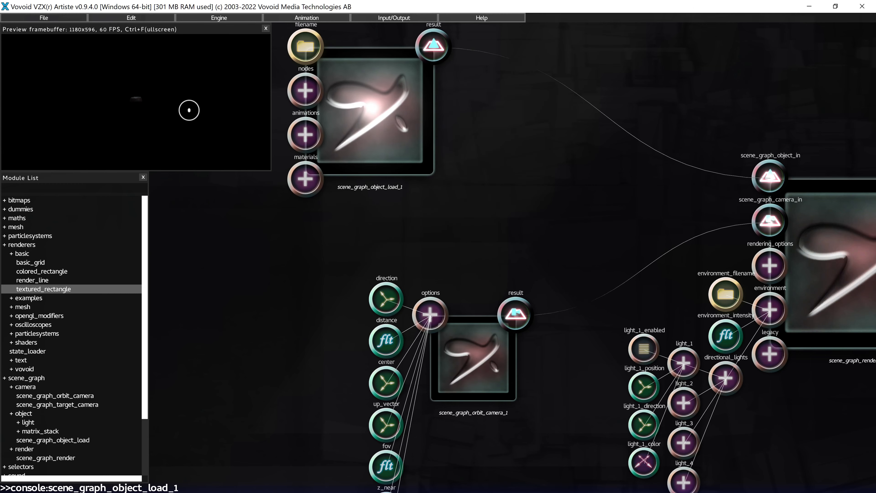
Show the preview framebuffer full screen behind the module graph.
key("ctrl+f")
key("ctrl+f")
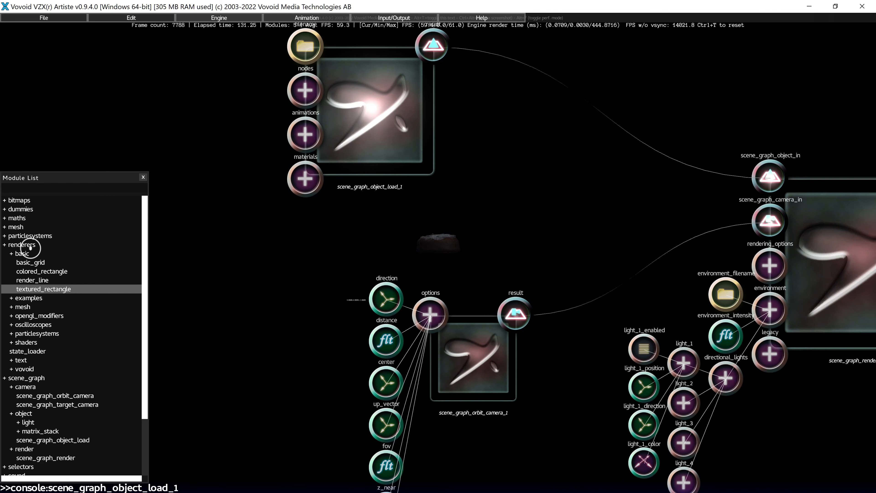
Add a scene_graph_object_scale module from matrix_stack between the object loader and render modules, shifting the loader aside.
left_click(29, 245)
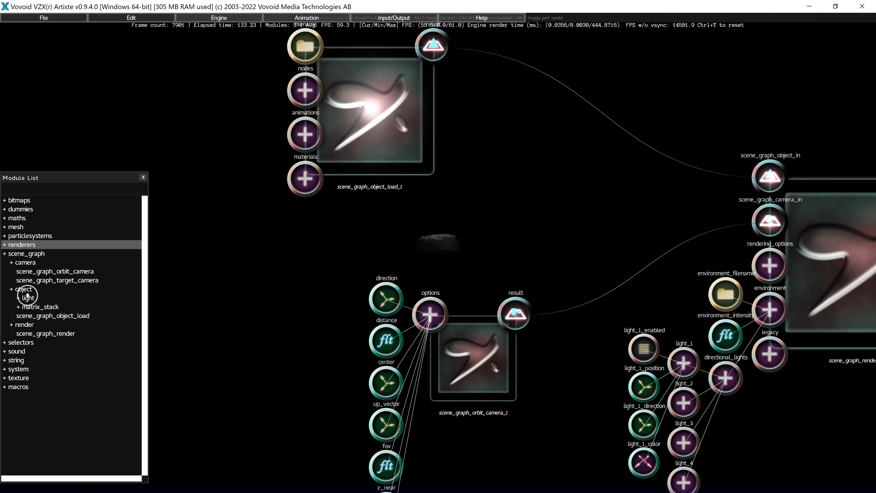
left_click(27, 307)
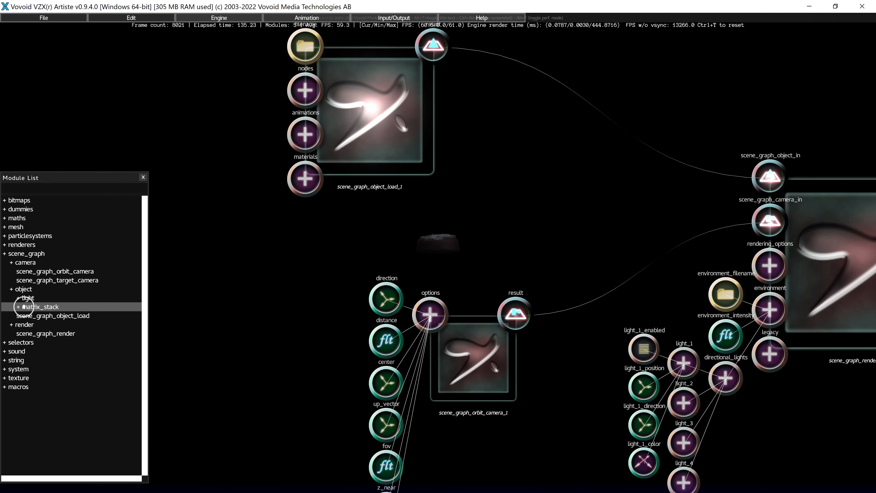
left_click(24, 306)
left_click(65, 334)
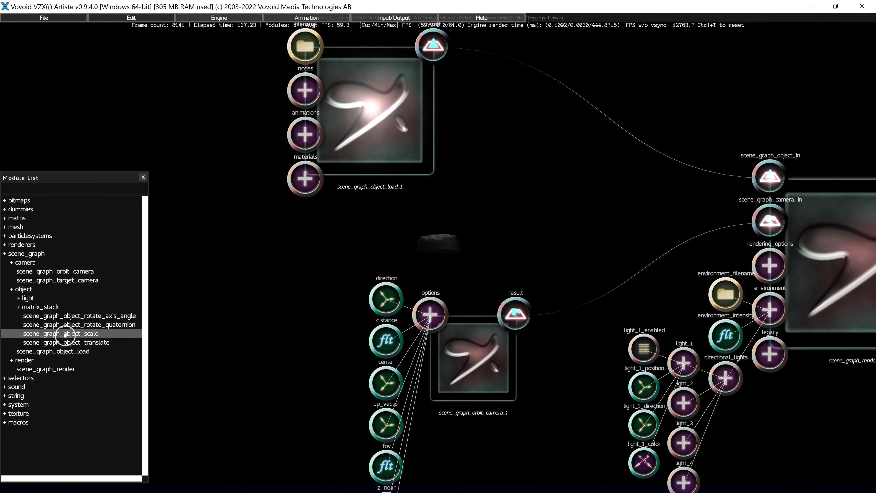
left_click_drag(62, 333, 547, 168)
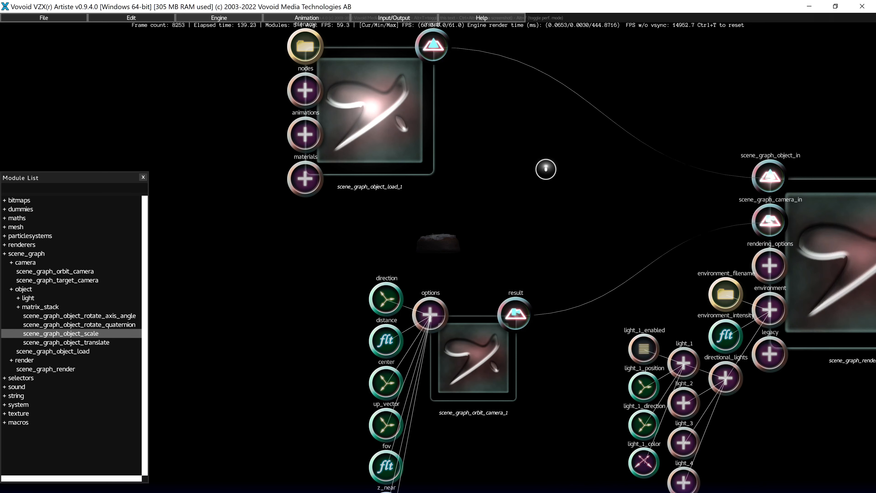
left_click_drag(378, 129, 351, 124)
Replace the direct loader-to-render connection with links through the scale module's object_in and result into scene_graph_object_in.
scroll(434, 173, "up", 4)
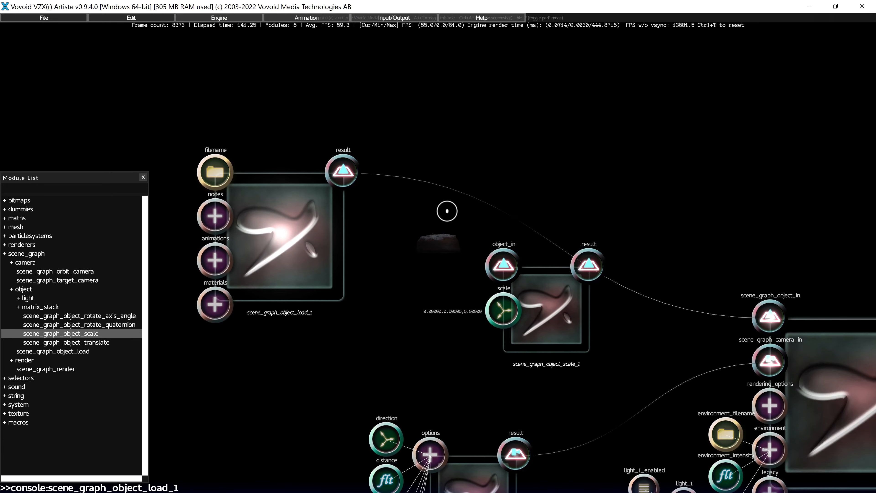
right_click(453, 189)
left_click(464, 193)
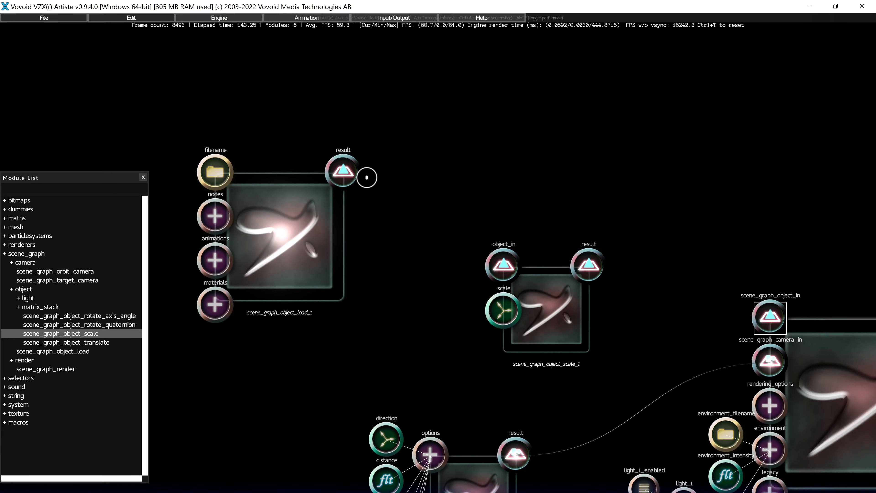
left_click_drag(343, 172, 502, 265)
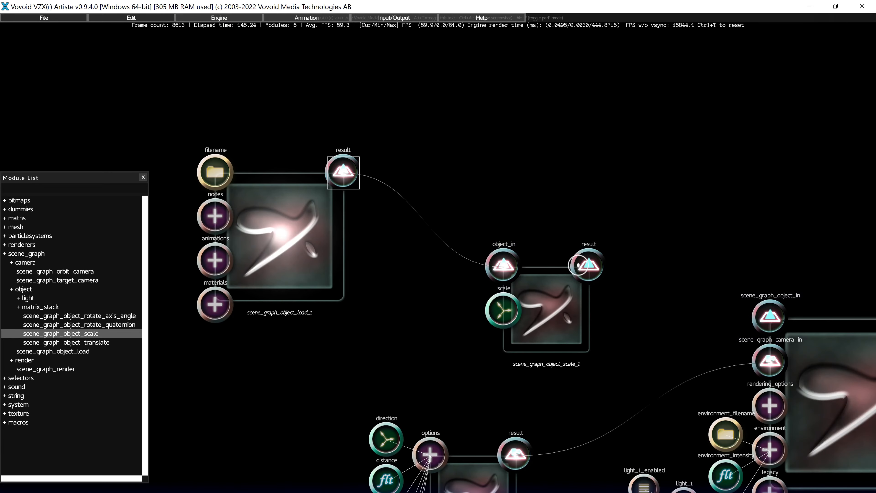
left_click_drag(589, 266, 769, 317)
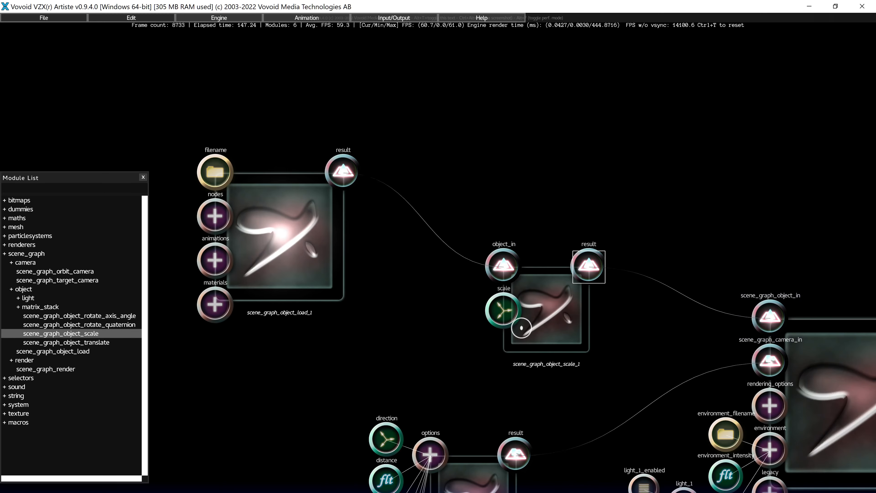
double_click(498, 315)
left_click_drag(358, 384, 368, 299)
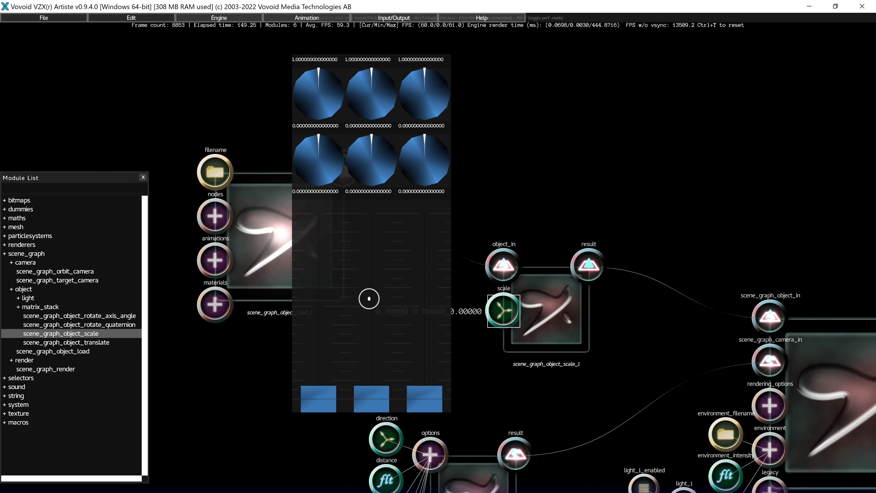
key("Escape")
Search the module list for "3fl" and add a 3float_to_float3 module near the scale module.
type("3fl")
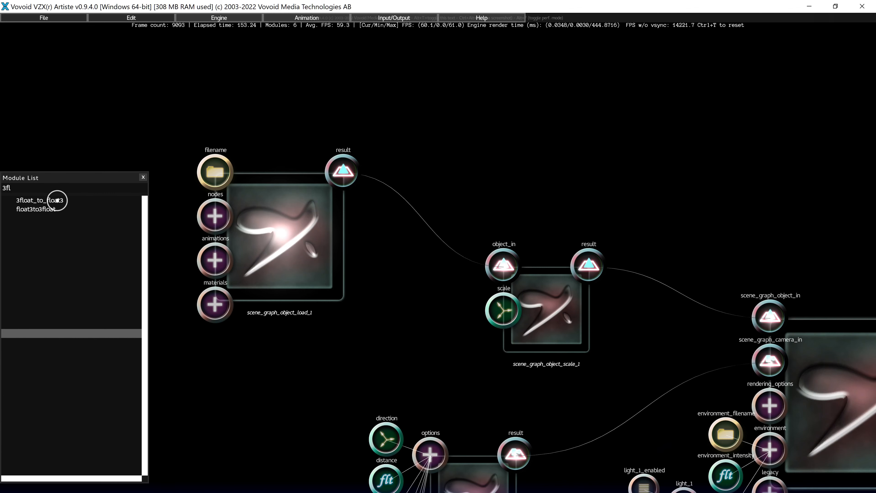
left_click(57, 200)
left_click(382, 372)
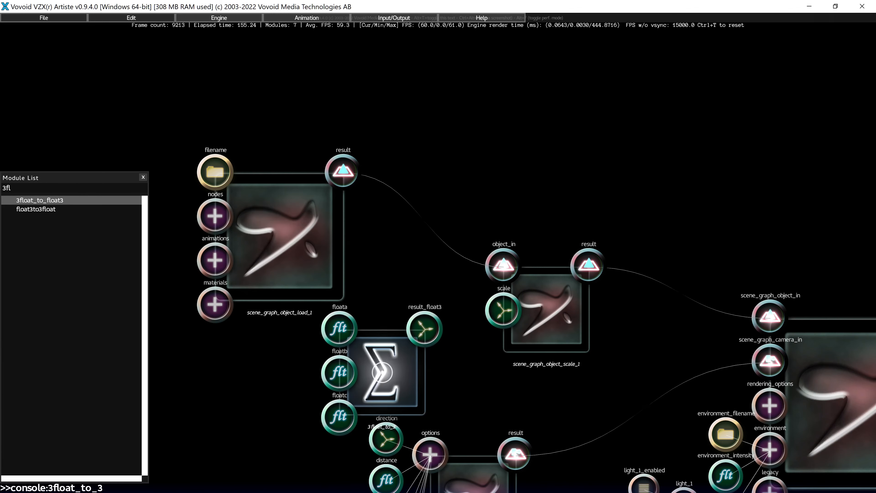
Move the object loader and 3float_to_float3 modules clear of their neighbours and connect result_float3 to the scale input.
left_click_drag(267, 201, 200, 98)
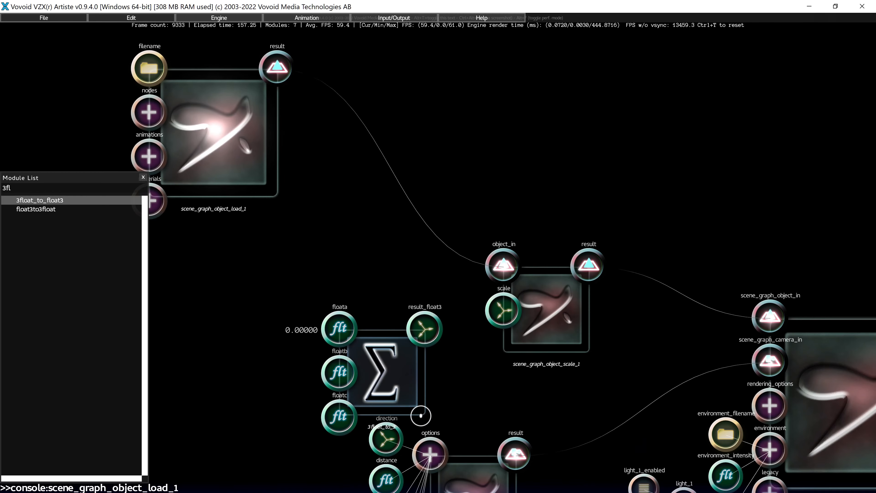
left_click_drag(390, 385, 339, 330)
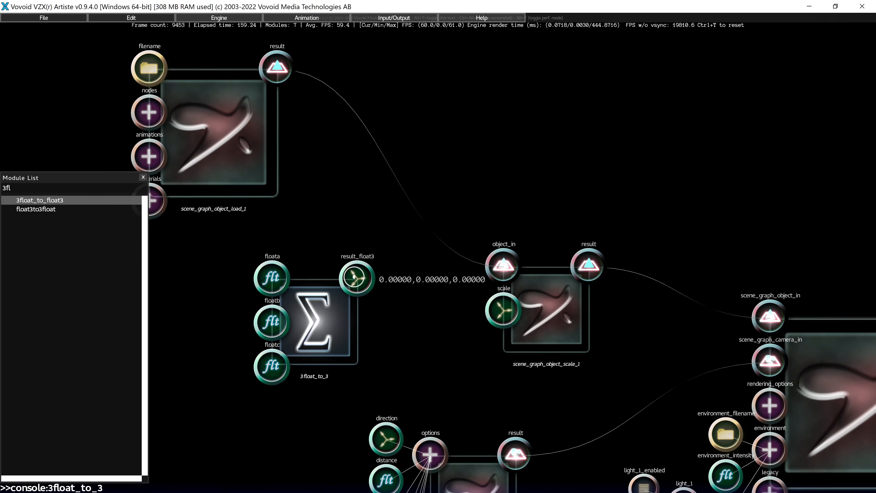
left_click_drag(356, 278, 504, 309)
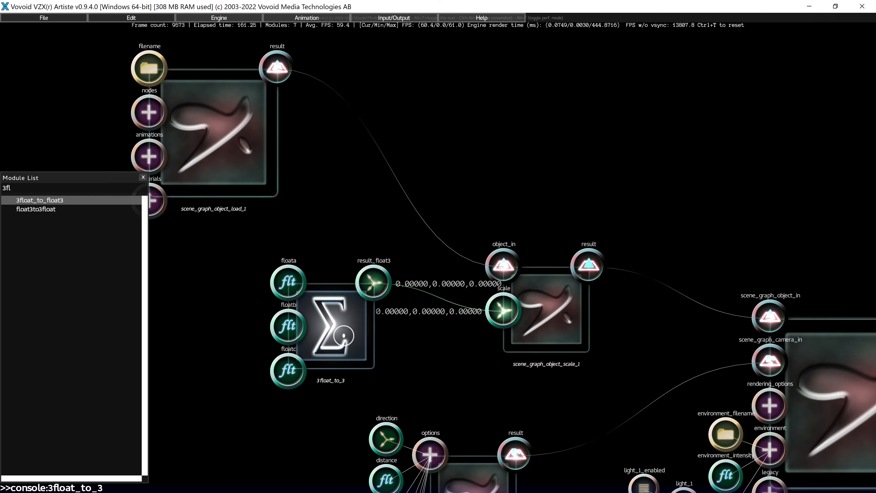
Set floata of the 3float_to_float3 module to about 2.0 and copy that value to floatb and floatc.
key("a")
key("s")
scroll(455, 257, "up", 2)
key("d")
double_click(615, 171)
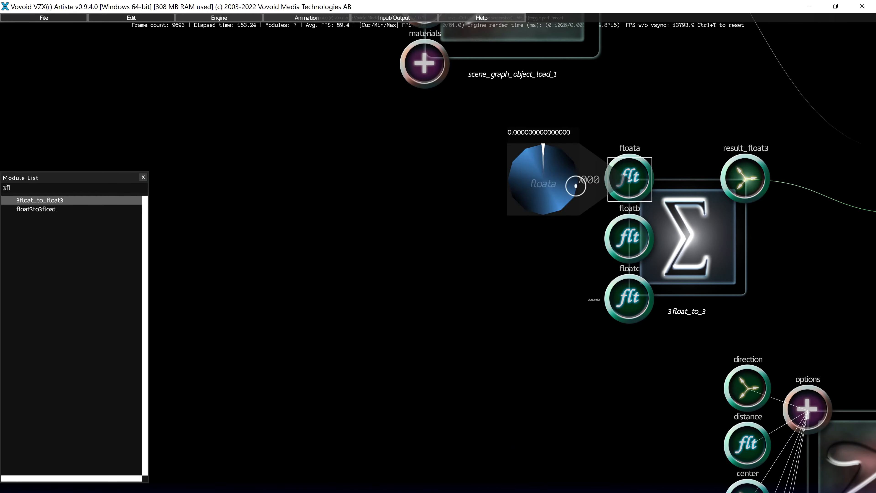
left_click_drag(572, 185, 572, 143)
key("Escape")
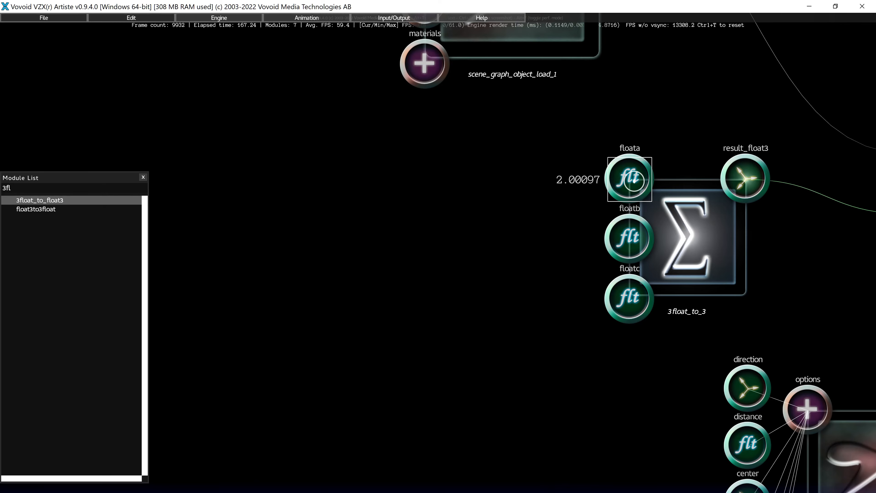
left_click_drag(634, 181, 625, 311)
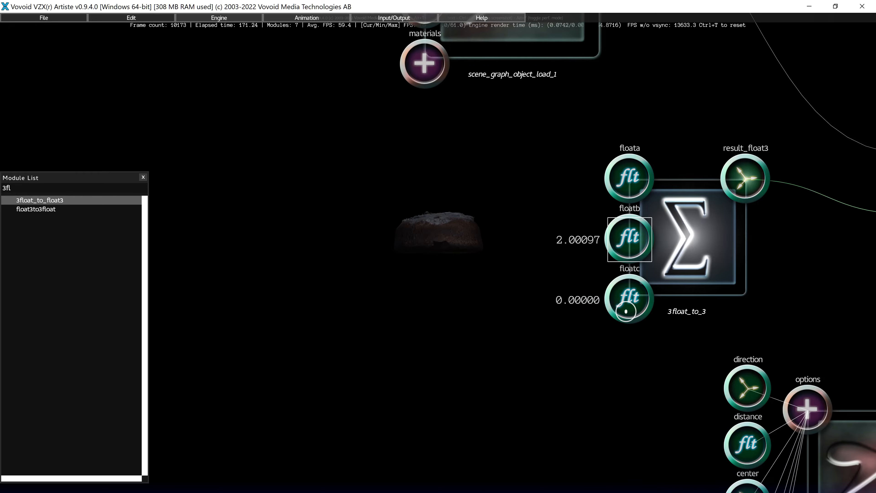
Check the orbit camera's z_near value and set its distance to about 0.48.
scroll(629, 296, "down", 5)
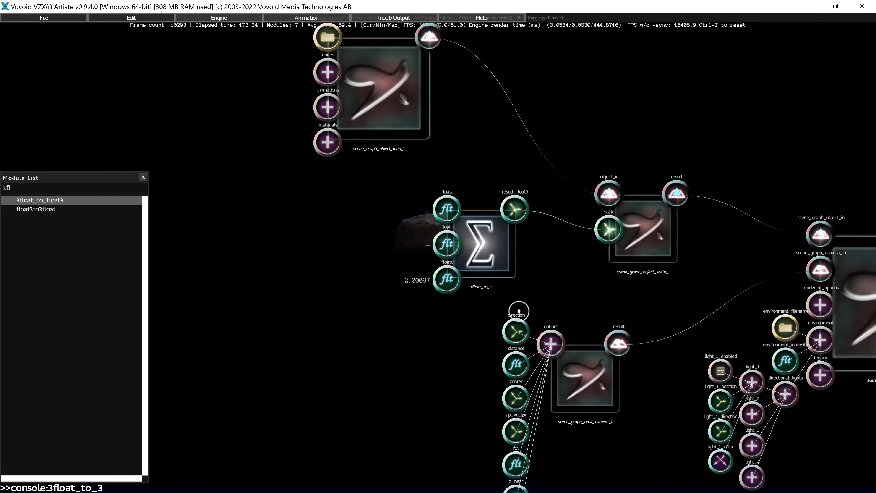
double_click(497, 342)
key("d")
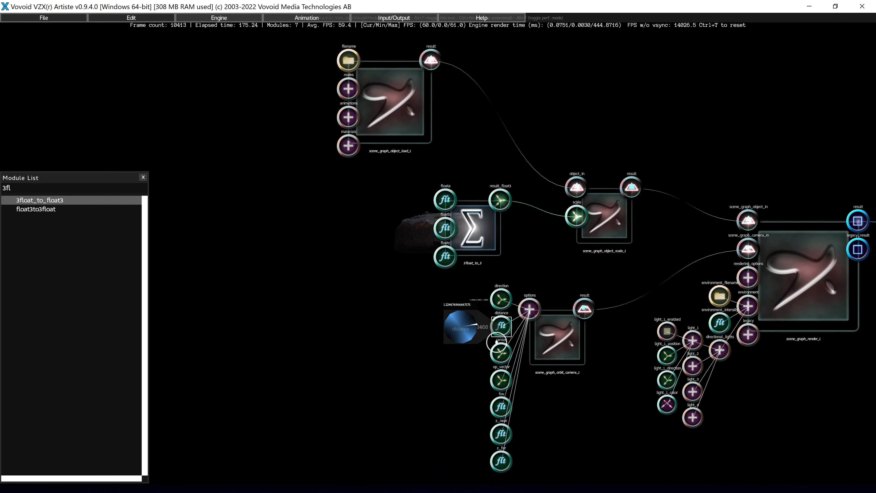
key("r")
left_click_drag(501, 296, 499, 297)
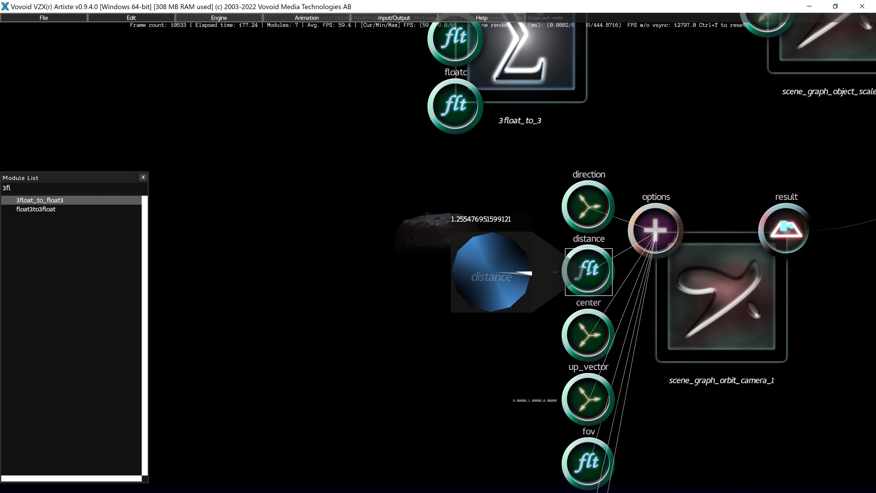
key("a")
key("s")
double_click(665, 299)
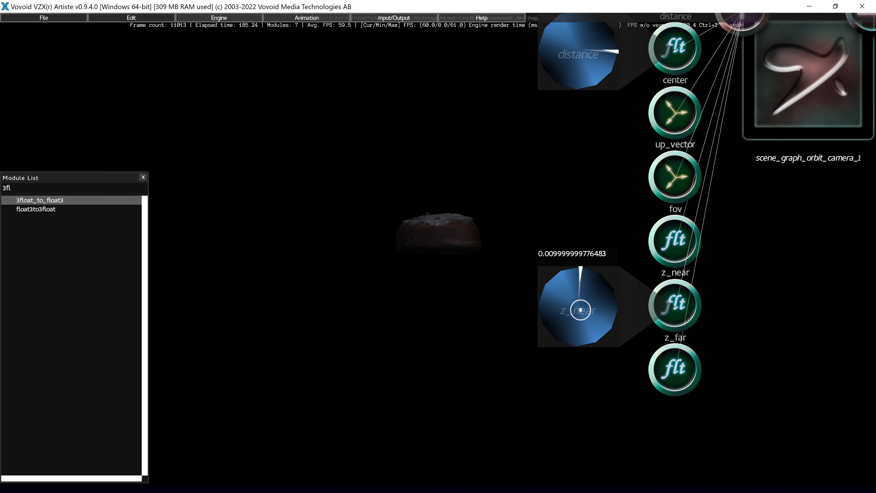
key("Escape")
key("w")
left_click_drag(583, 231, 583, 270)
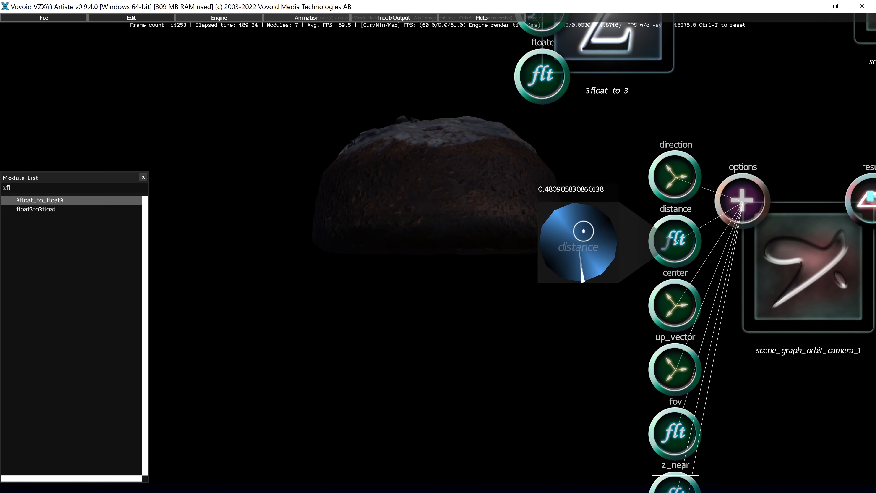
Set the second component of the orbit camera's direction to about 0.81.
left_click(675, 176)
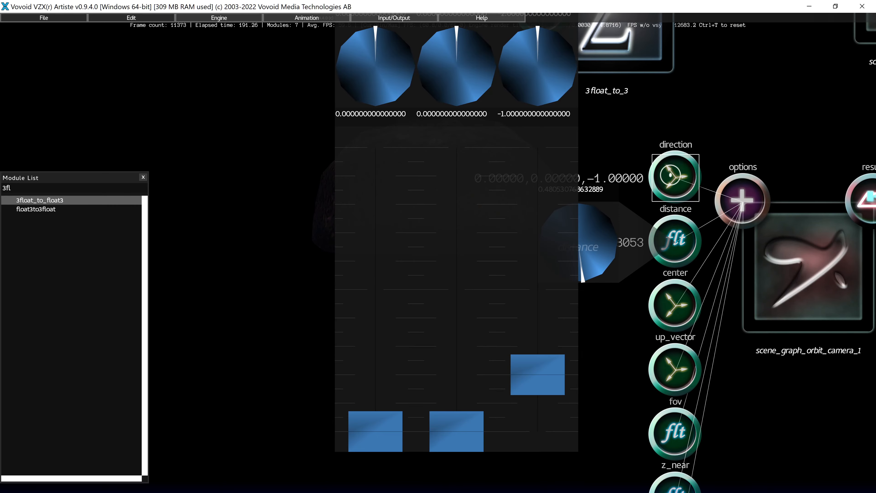
left_click_drag(665, 416, 649, 178)
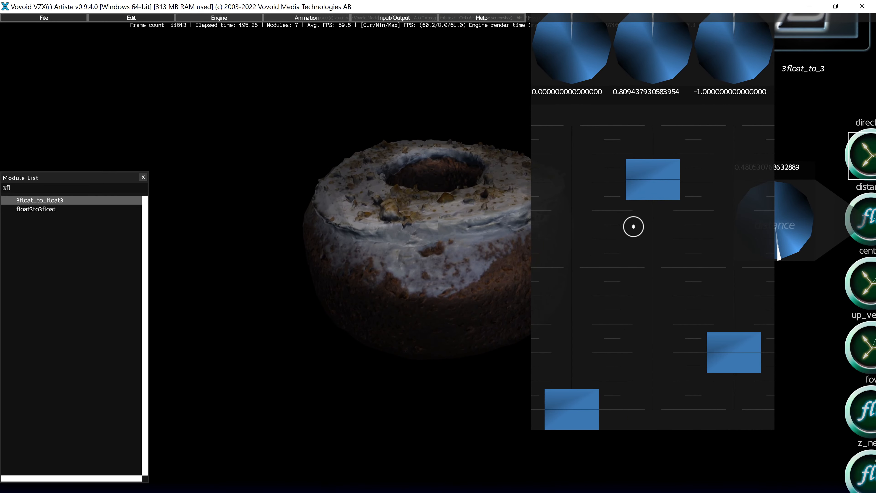
double_click(632, 238)
Rearrange the graph by raising the scale module above 3float_to_float3 and shifting the orbit camera module farther from the render module.
key("f")
key("r")
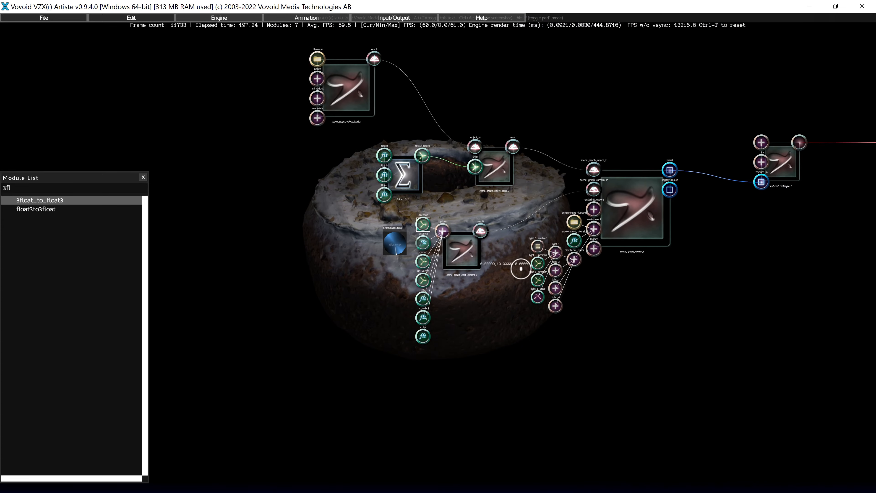
left_click(460, 250)
left_click(340, 94)
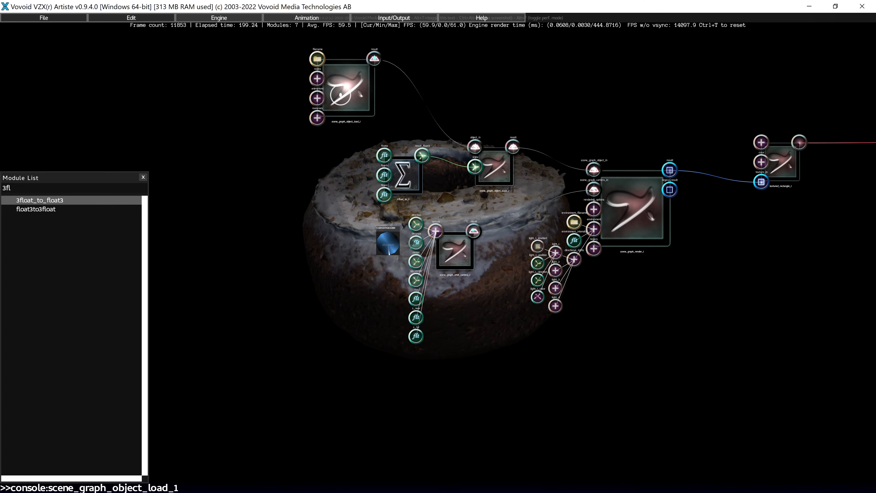
left_click_drag(492, 170, 480, 128)
left_click_drag(460, 255, 447, 256)
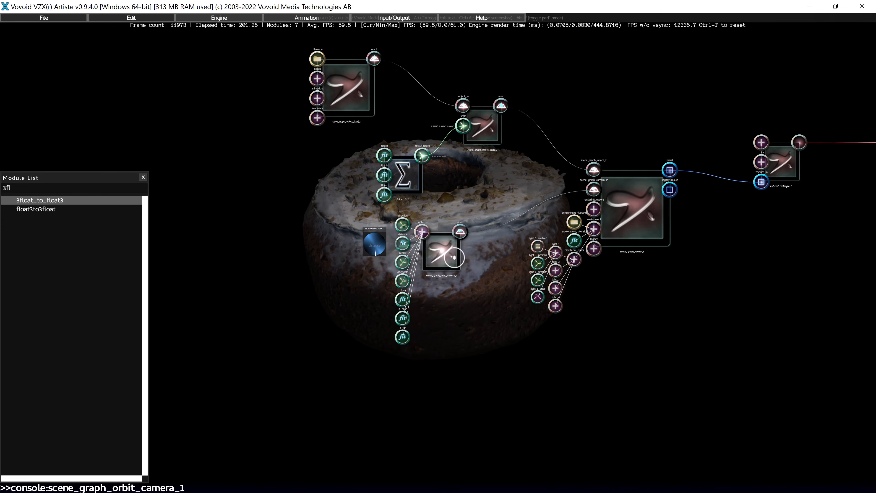
Expand light_2 in the render module's directional lights and switch light_2_enabled on.
key("w")
key("f")
left_click(544, 254)
left_click(544, 290)
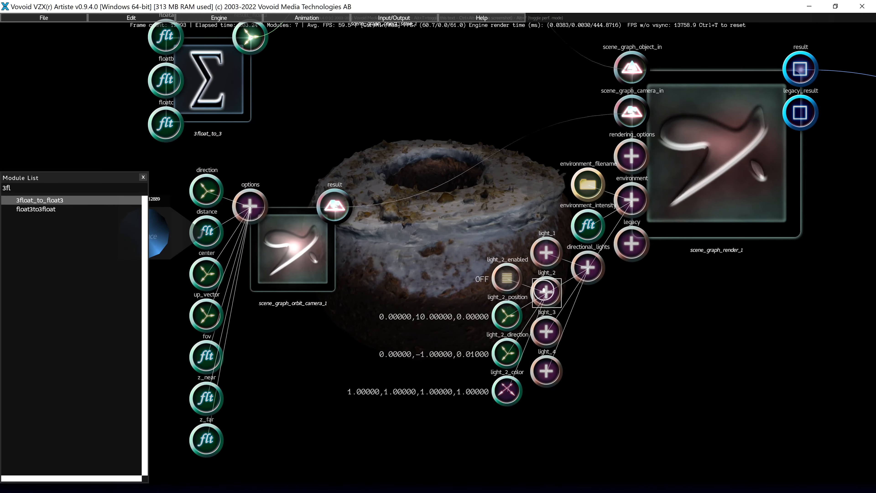
right_click(516, 279)
left_click(453, 292)
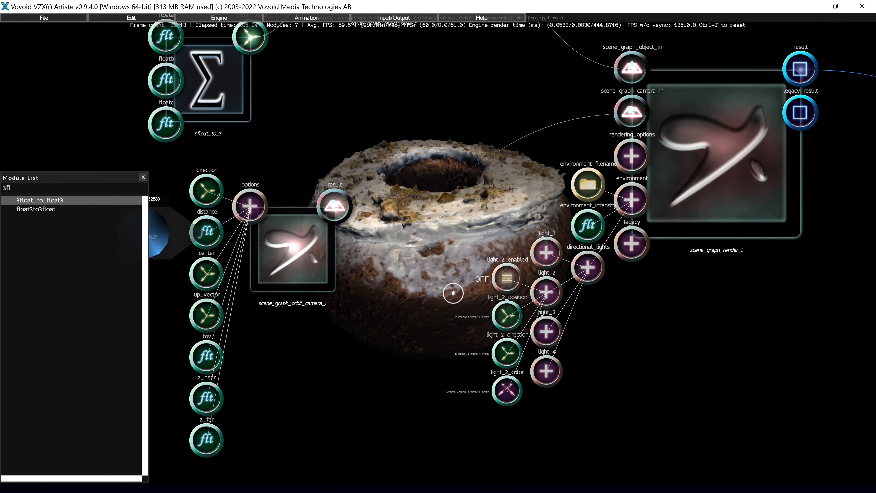
Set the first component of light_2_direction to about -2.47.
key("d")
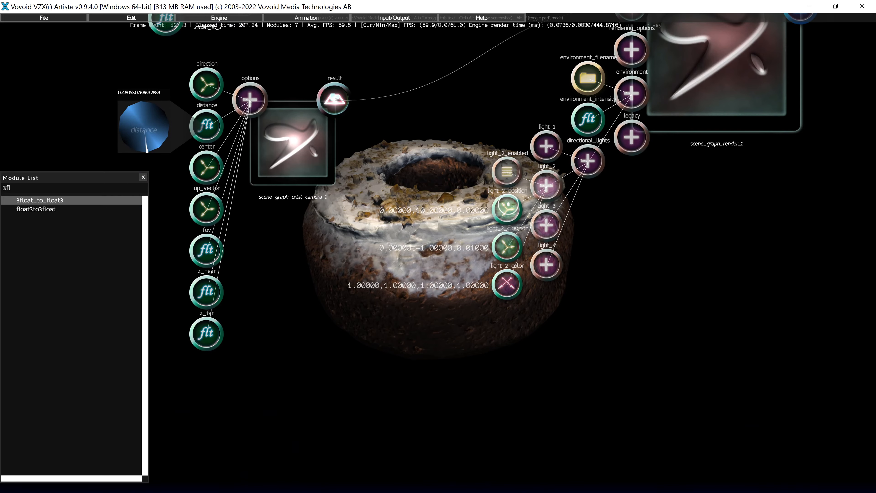
double_click(505, 242)
key("s")
key("d")
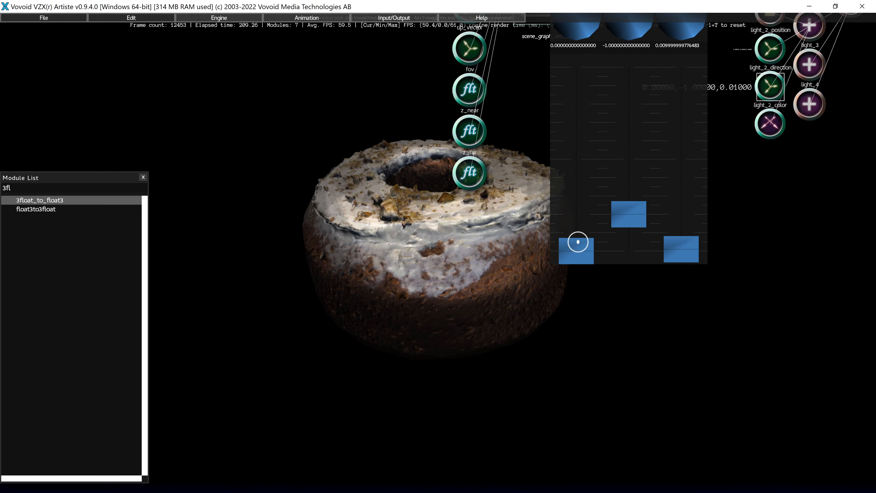
key("e")
left_click_drag(577, 90, 641, 205)
key("Escape")
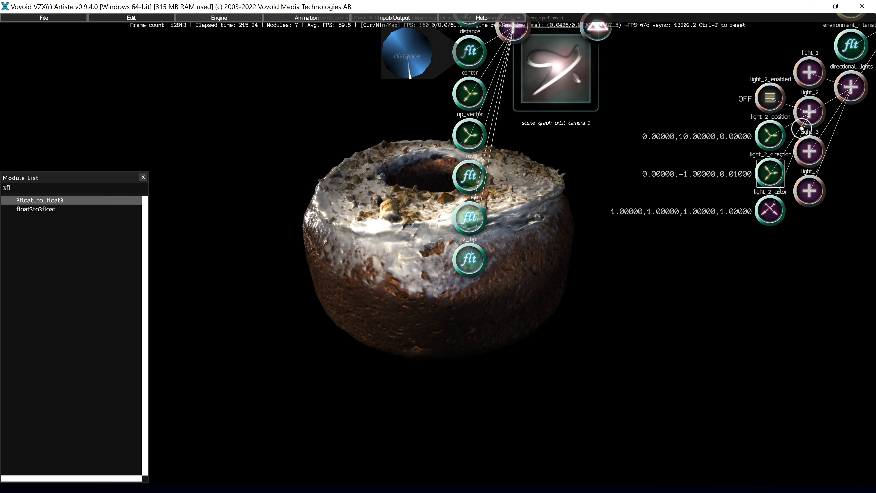
Set light_2_color to a soft blue of about HSV 0.634, 0.586, 0.889.
double_click(769, 210)
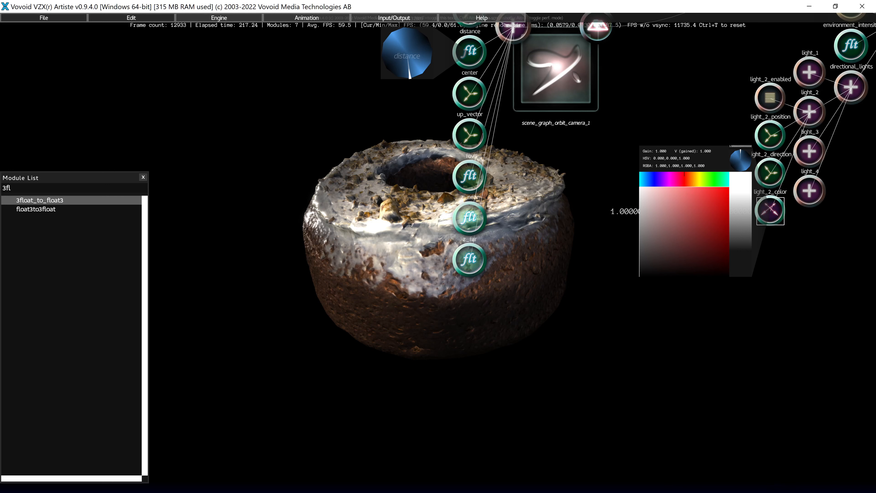
mouse_move(684, 179)
left_mouse_down()
mouse_move(716, 179)
mouse_move(696, 204)
mouse_move(693, 196)
left_mouse_up()
left_click(704, 203)
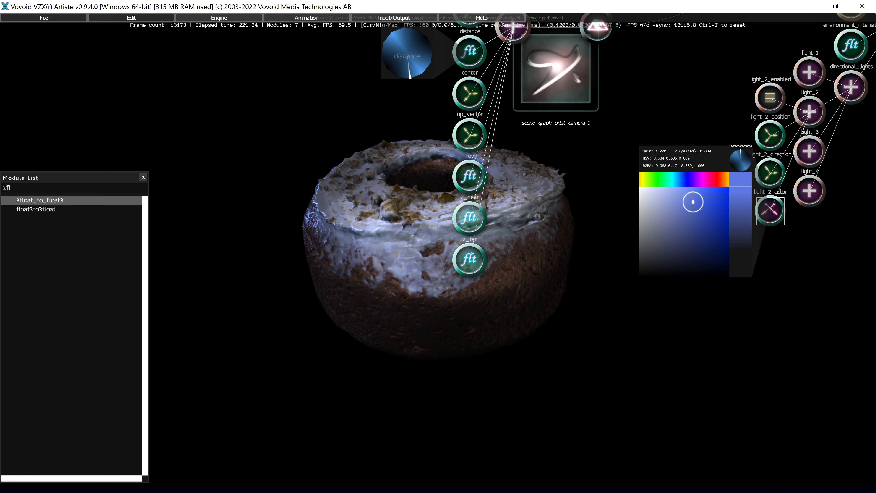
Move the light_2_color picker off the object's top and set the colour gain to about 1.1.
key("d")
key("w")
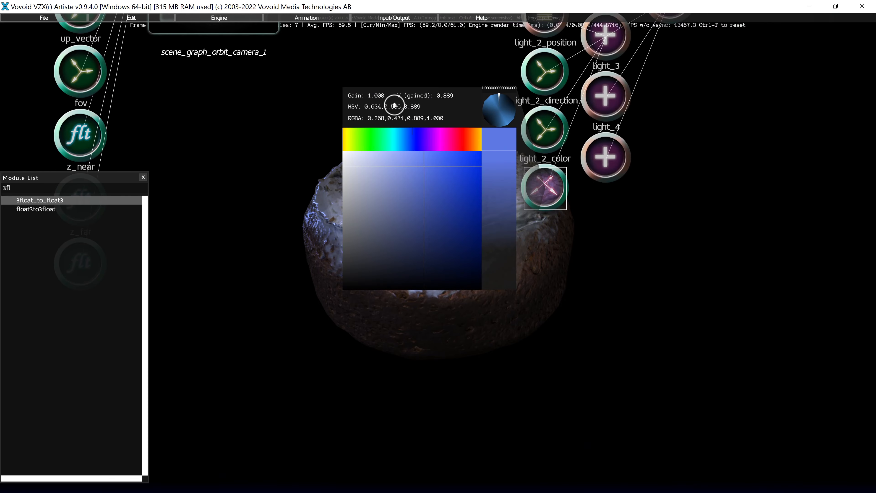
left_click_drag(435, 105, 351, 281)
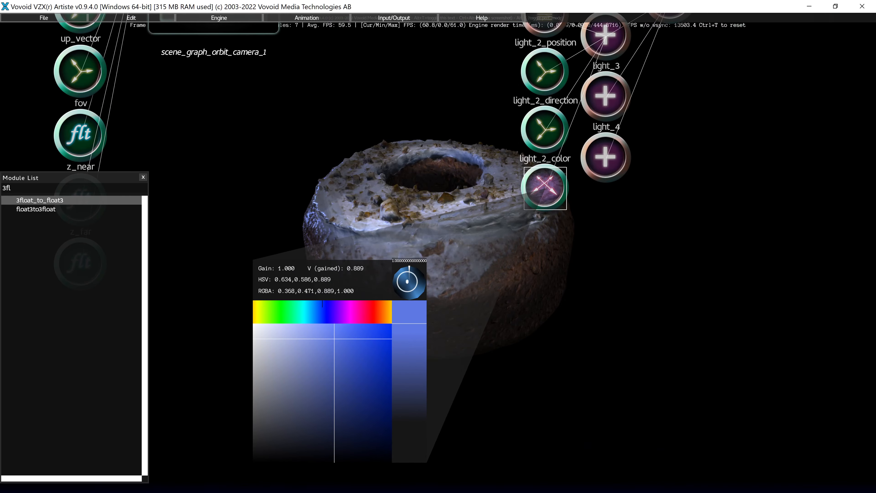
mouse_move(409, 283)
left_mouse_down()
mouse_move(410, 259)
mouse_move(410, 277)
left_mouse_up()
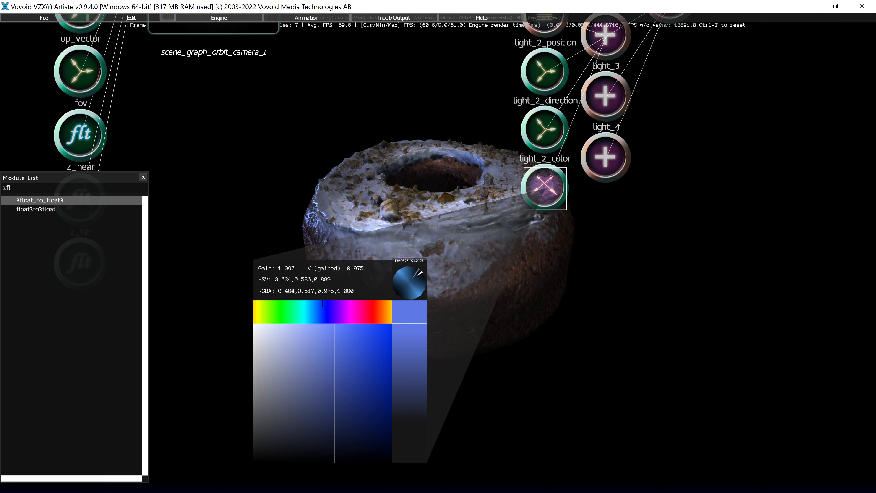
key("Escape")
Expand light_1 and set light_1_color to a pale yellow of about HSV 0.135, 0.438, 1.000.
key("Up")
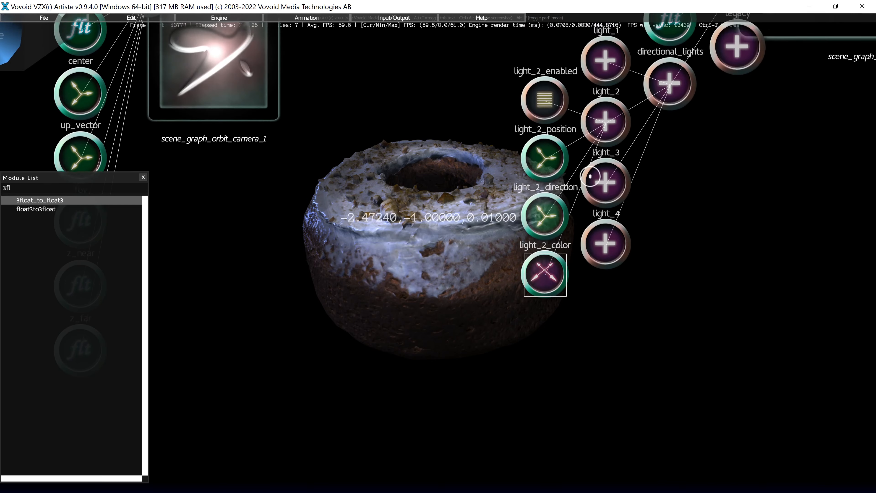
left_click(608, 122)
left_click(602, 71)
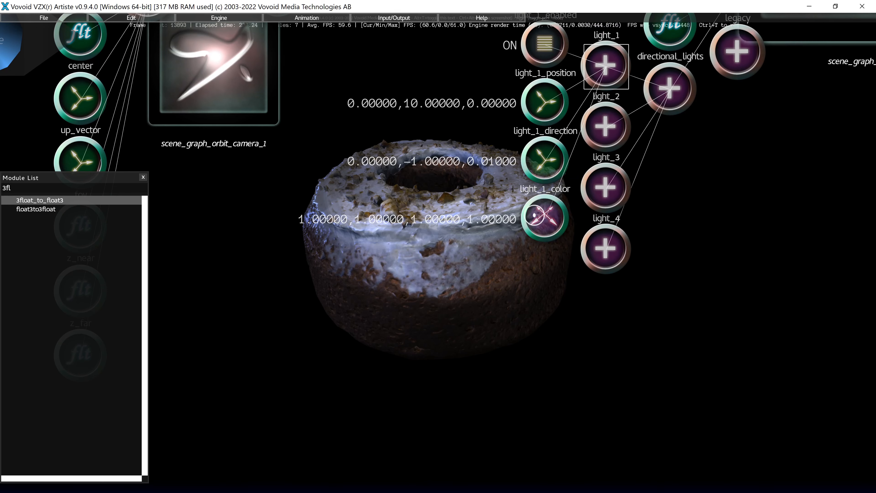
left_click(535, 216)
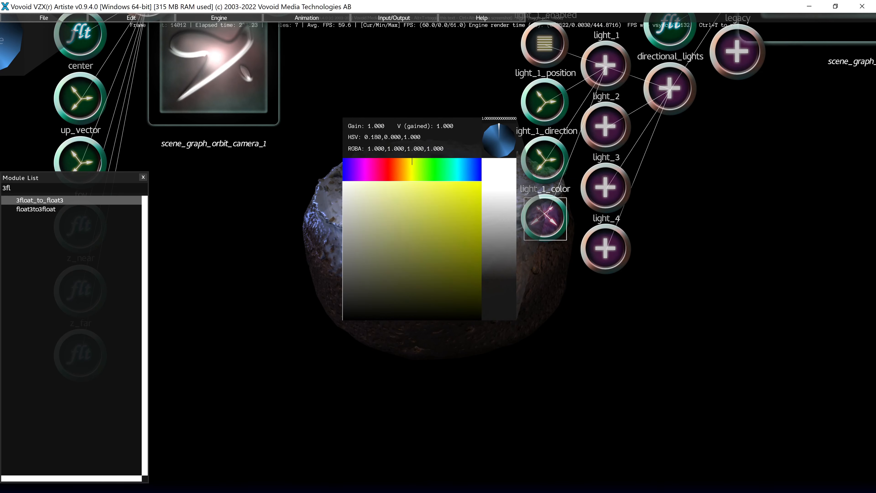
left_click_drag(412, 169, 418, 169)
left_click(459, 211)
key("Left")
key("Down")
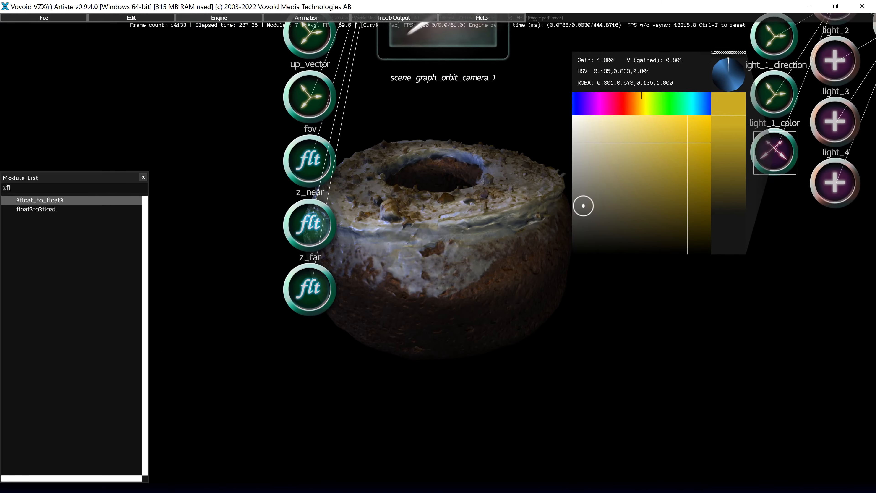
scroll(635, 124, "down", 3)
left_click_drag(622, 113, 585, 52)
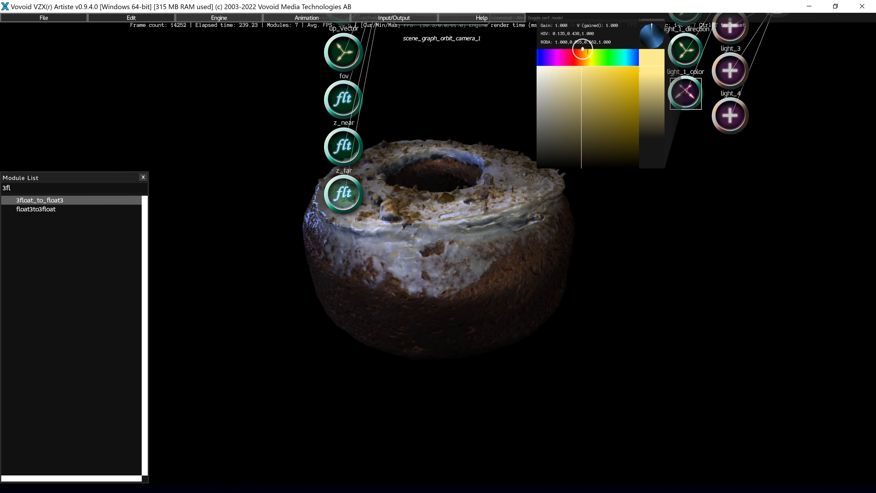
Set the gain of light_1_color to about 1.23 and collapse the light_1 properties.
key("Up")
left_click_drag(651, 127, 651, 119)
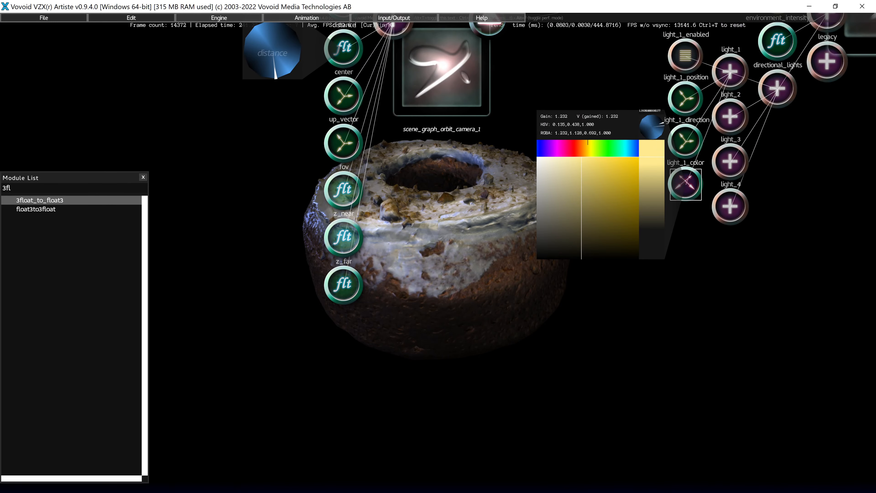
key("Escape")
key("Escape")
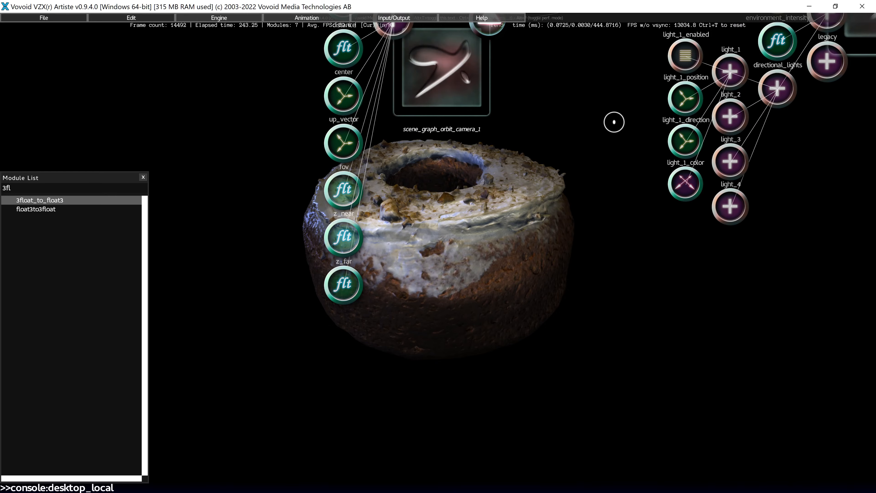
left_click(727, 73)
left_click(559, 155)
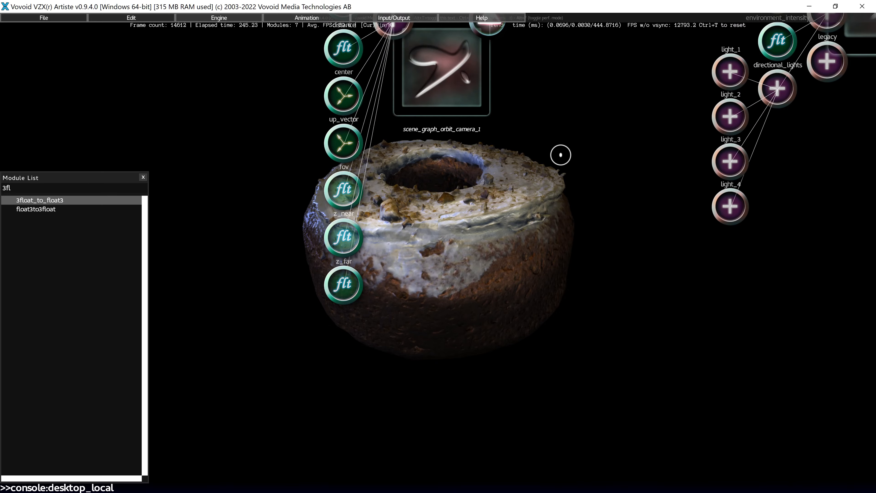
Expand nodes and node_0 on the object loader module to expose the name, translate, scale and rotation parameters.
key("Up")
key("Up")
scroll(559, 156, "down", 5)
key("Up")
key("Left")
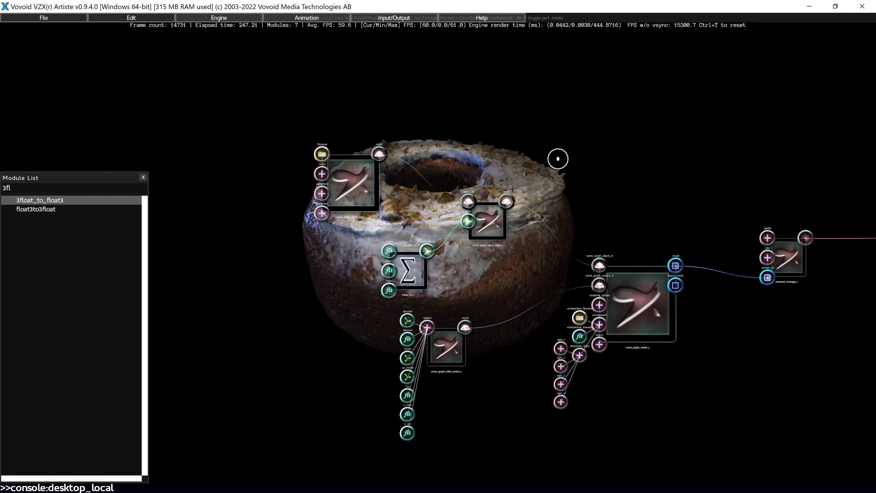
scroll(558, 159, "up", 3)
scroll(557, 160, "up", 3)
key("Up")
left_click(540, 171)
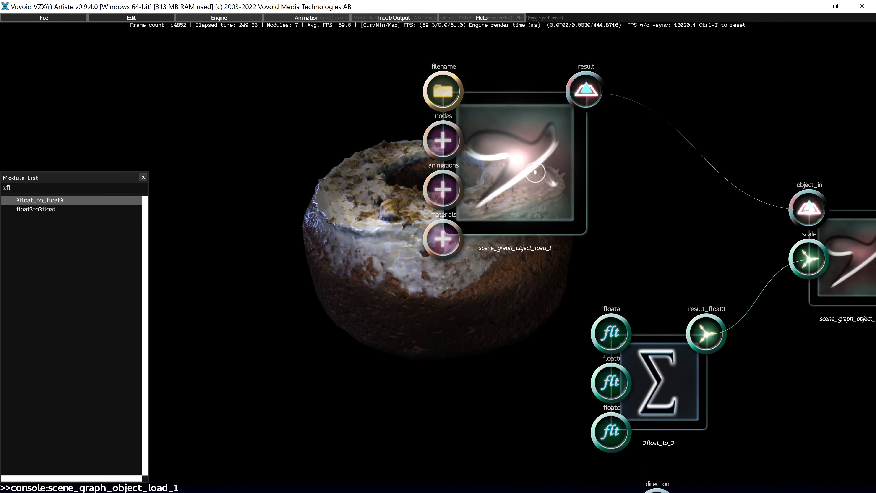
key("Left")
left_click(572, 138)
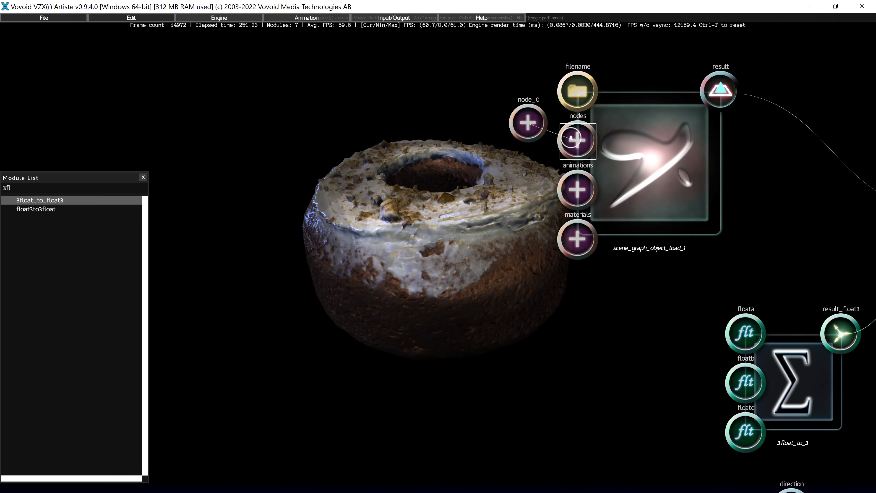
left_click(528, 124)
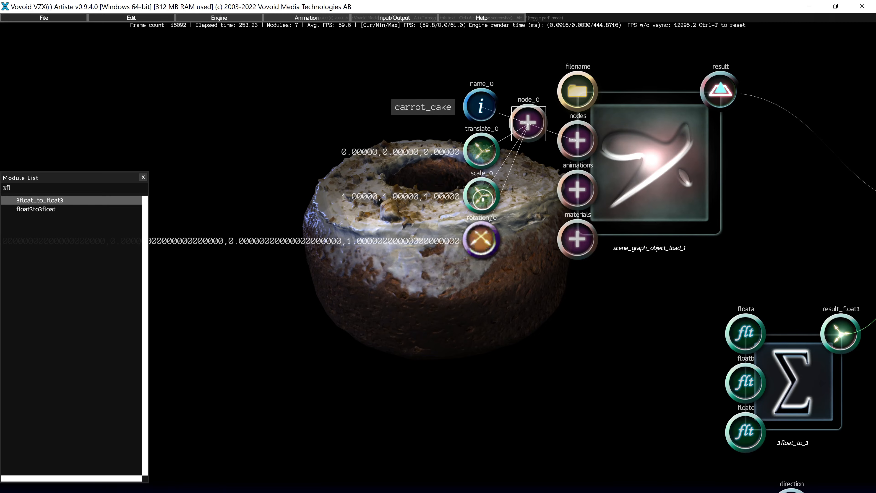
Open the scale_0 controls of node_0 on the object loader and try changing the Y scale.
double_click(483, 199)
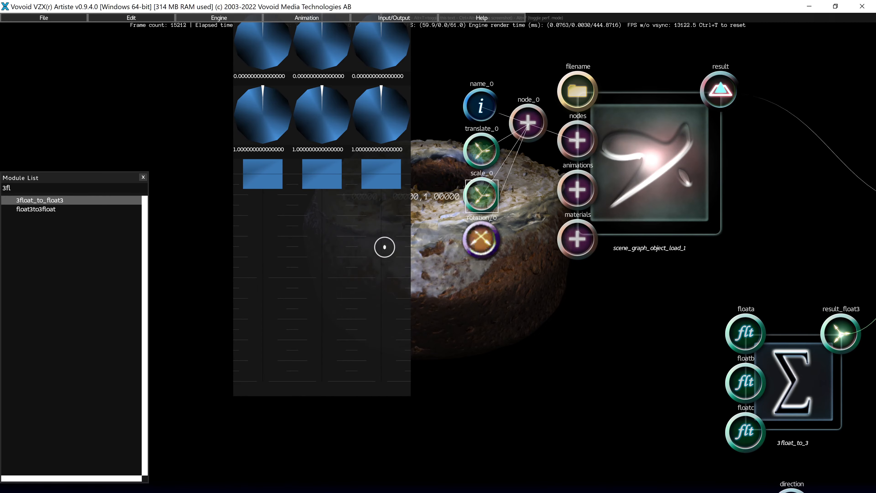
left_click_drag(385, 247, 479, 223)
scroll(479, 223, "down", 2)
left_click_drag(404, 207, 532, 205)
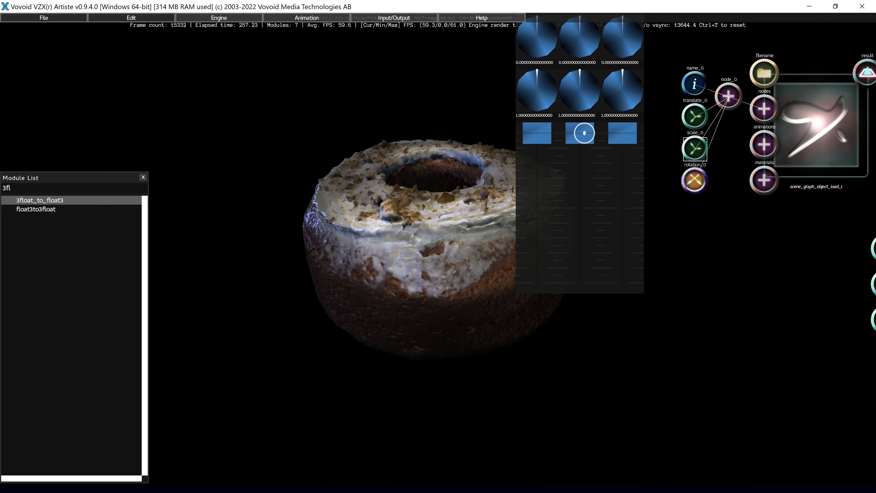
left_click_drag(583, 133, 536, 122)
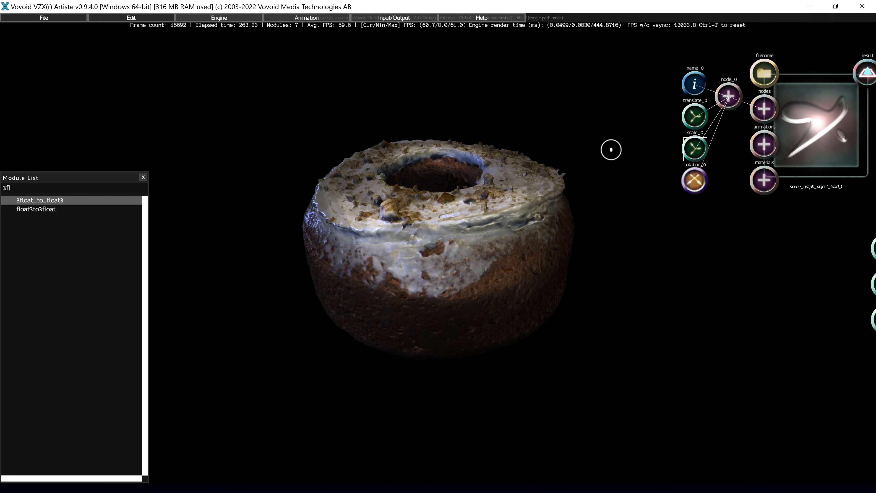
Collapse the nodes group of the object loader and move the 3float_to_3 module closer beneath the loader.
left_click(736, 99)
left_click(767, 109)
key("f")
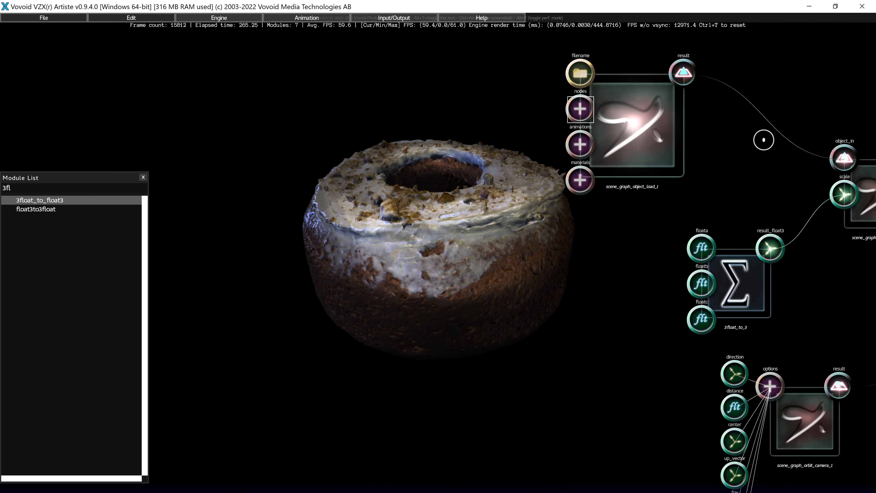
left_click_drag(660, 282, 631, 266)
Try flattening the cake by lowering floatb of 3float_to_3 to about 0.83, and set it back to 2.0.
mouse_move(596, 231)
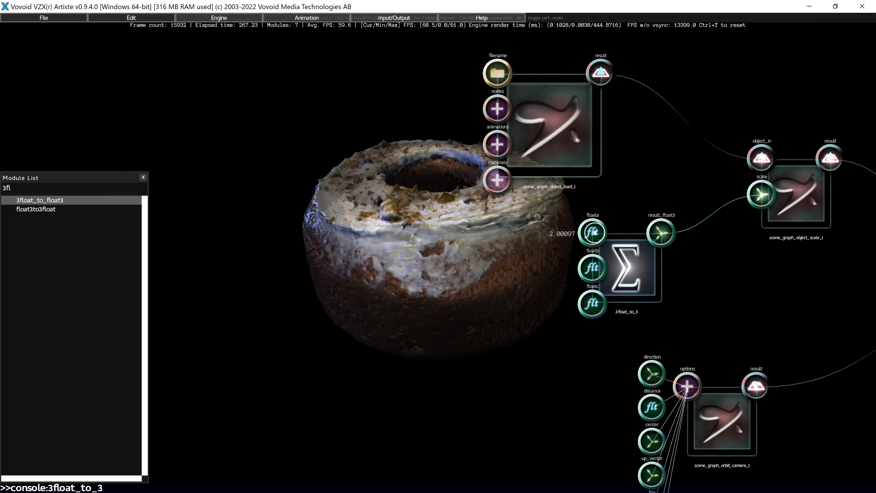
left_click(589, 270)
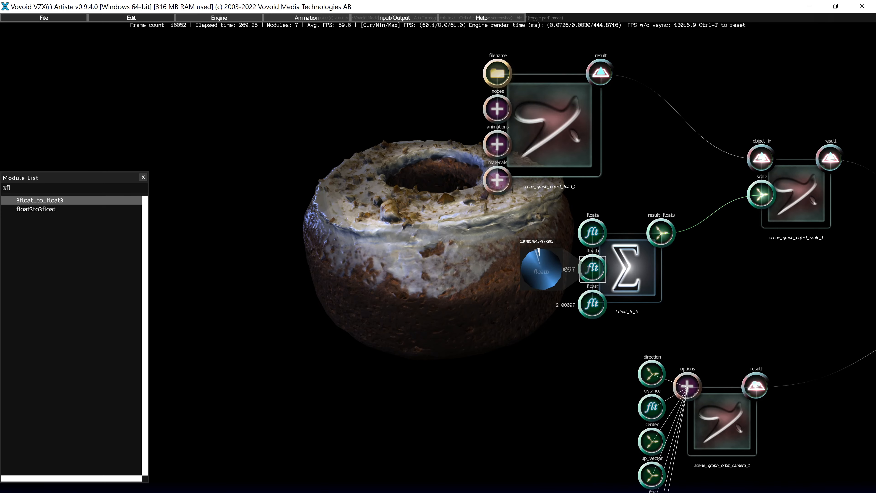
left_click_drag(538, 251, 556, 279)
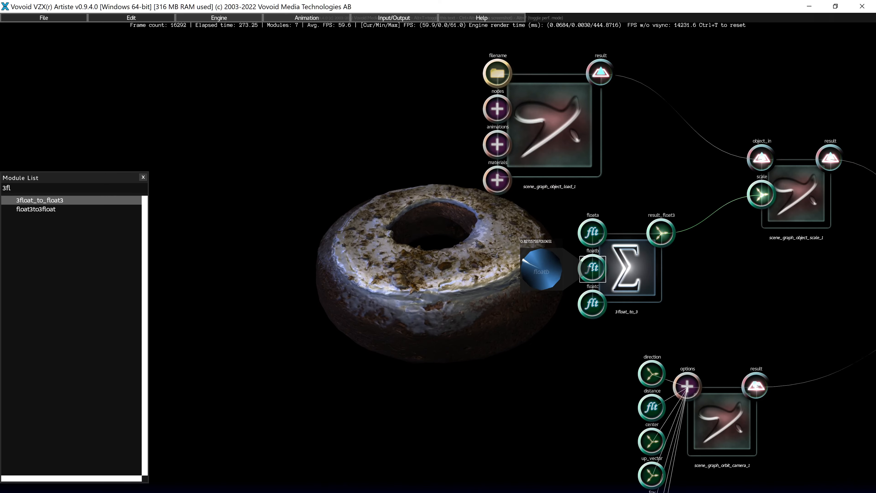
left_click_drag(541, 269, 541, 247)
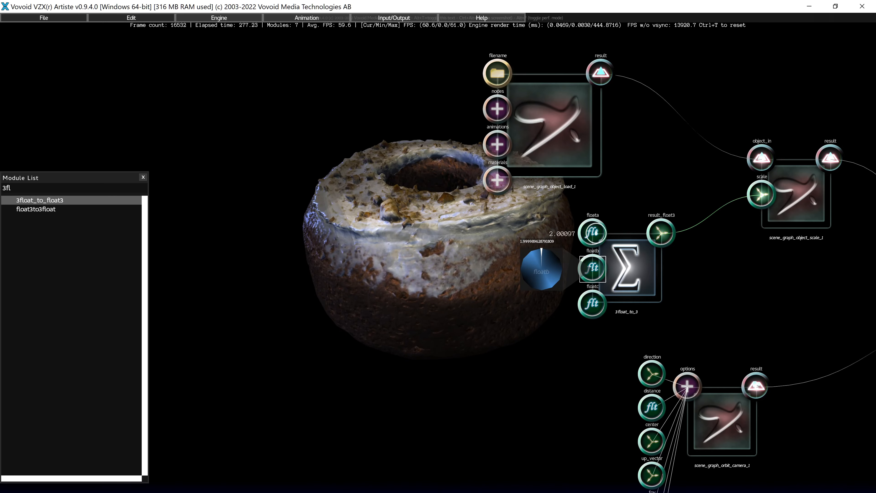
left_click(643, 256)
Collapse the directional_lights list on the render module and set environment_intensity to about 2.0.
scroll(642, 255, "down", 3)
scroll(574, 282, "up", 3)
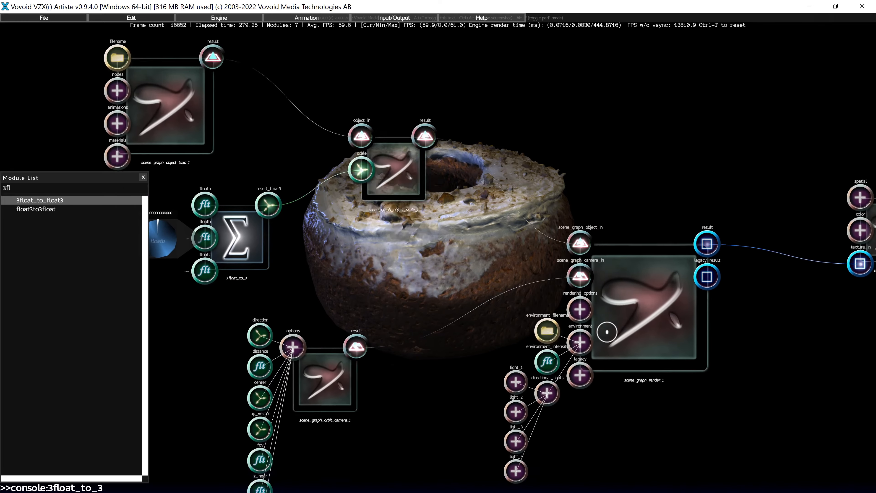
left_click(600, 326)
left_click(548, 335)
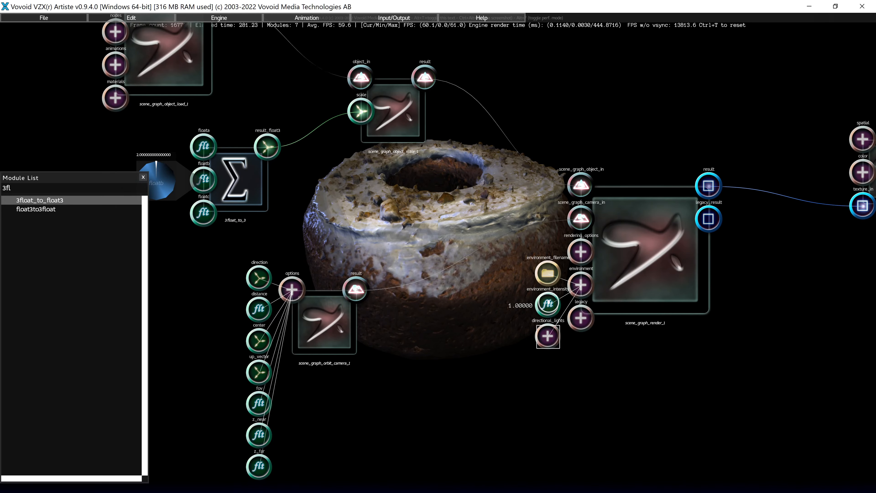
left_click(549, 303)
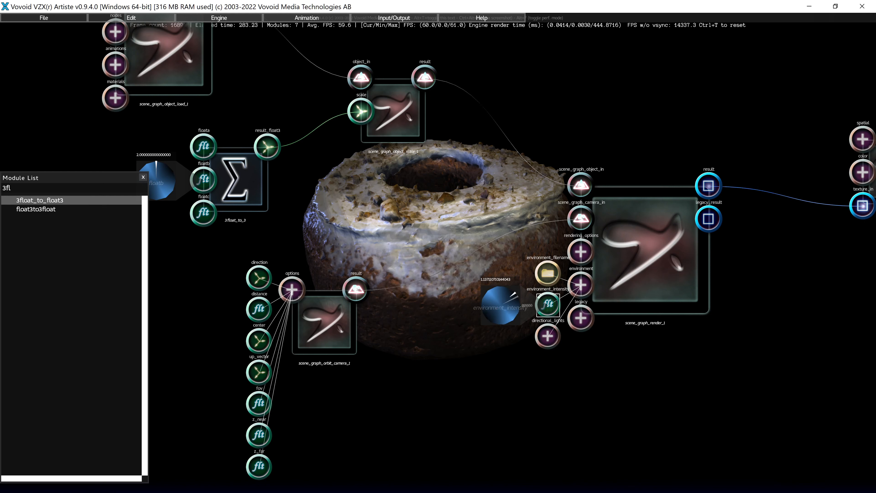
left_click_drag(504, 316, 505, 335)
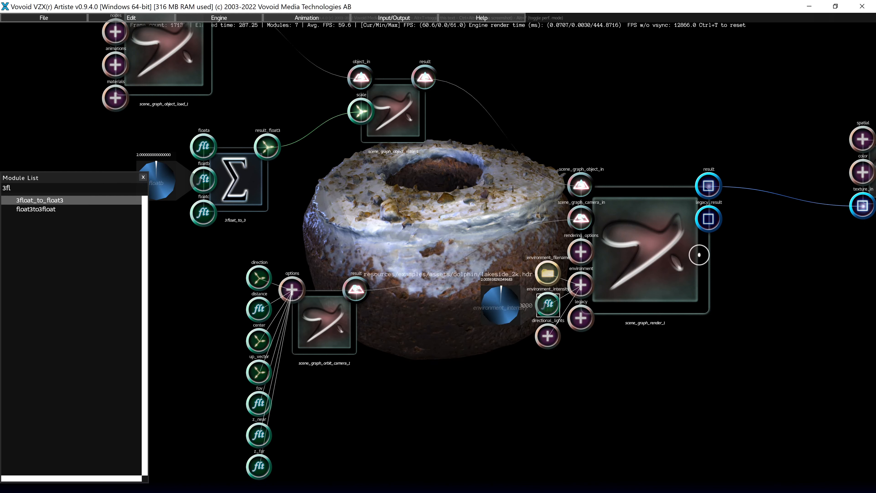
left_click(699, 255)
Clear the module list filter and add a second scene_graph_object_load module below the first loader.
scroll(617, 229, "down", 5)
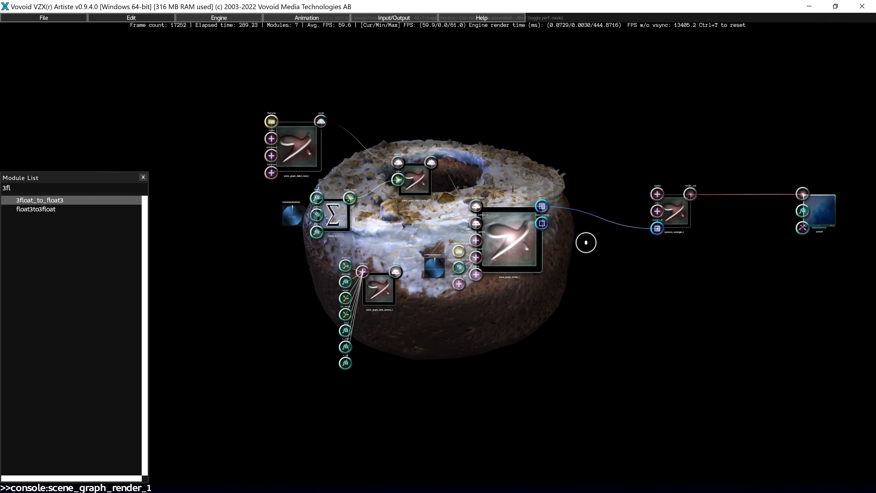
left_click_drag(586, 243, 738, 243)
scroll(469, 231, "up", 5)
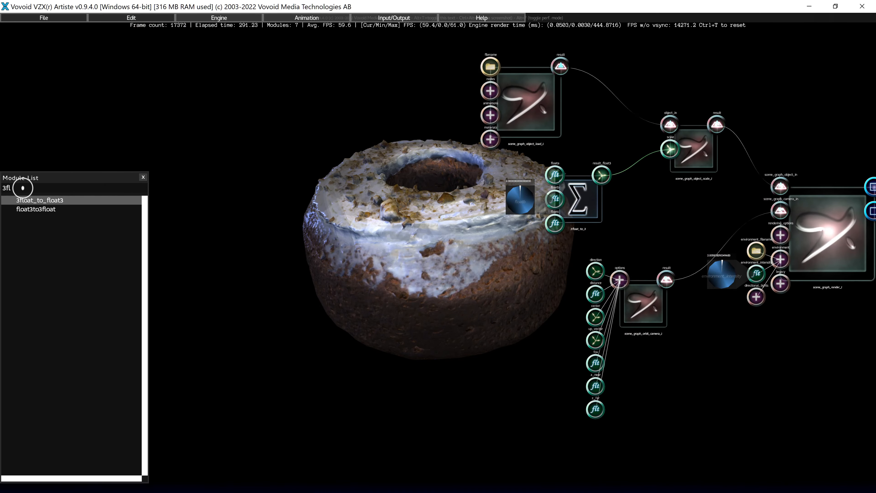
key("BackSpace")
key("BackSpace")
key("BackSpace")
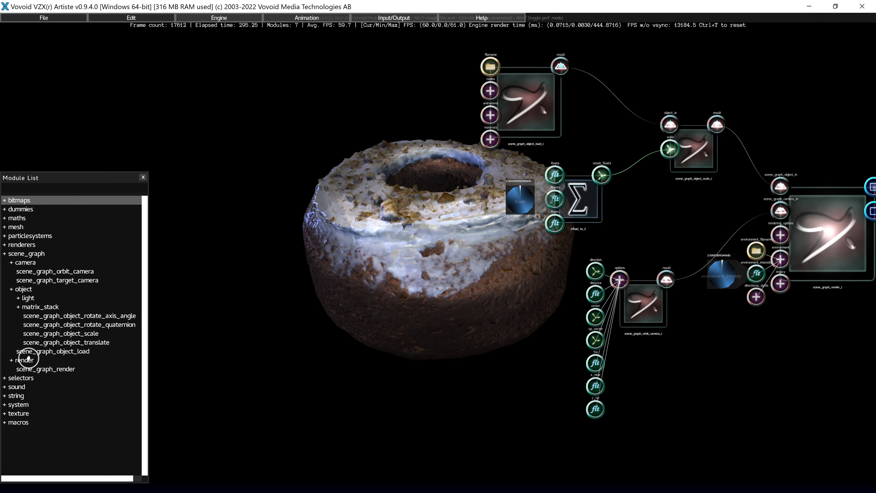
left_click(28, 352)
left_click_drag(440, 326, 440, 326)
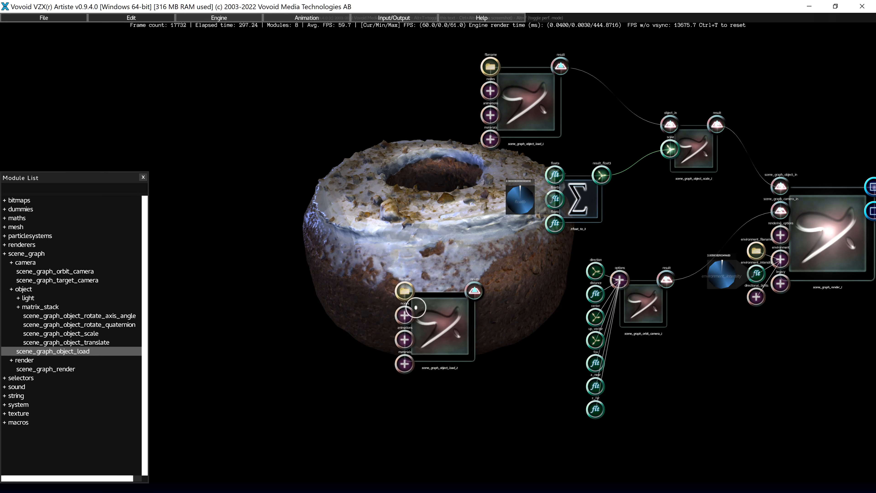
Load potted_plant_02_2k.gltf as the filename of the second object loader.
double_click(405, 291)
mouse_move(582, 261)
left_mouse_down()
mouse_move(440, 268)
mouse_move(389, 182)
mouse_move(377, 183)
left_mouse_up()
mouse_move(449, 176)
left_mouse_down()
mouse_move(337, 208)
mouse_move(324, 238)
left_mouse_up()
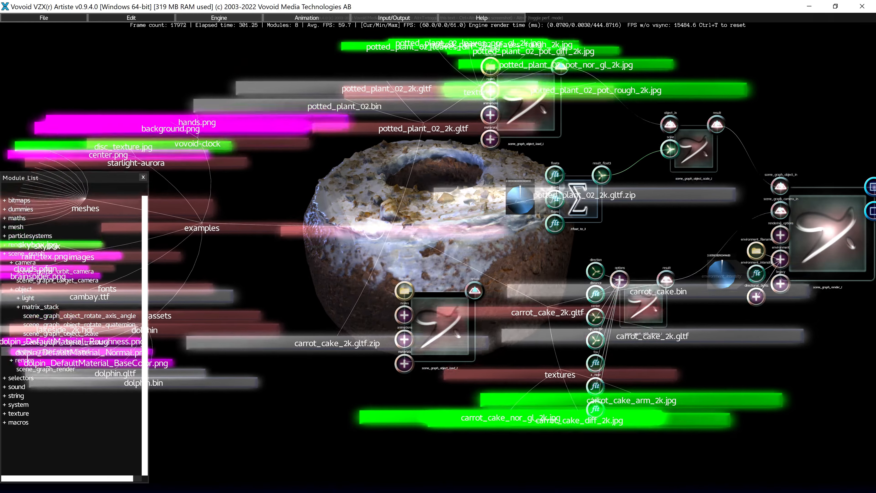
left_click_drag(420, 166, 432, 276)
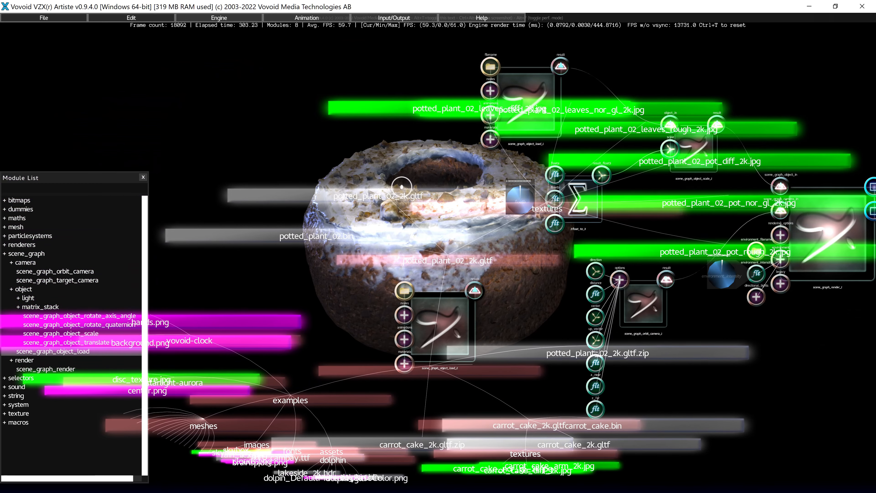
left_click(399, 186)
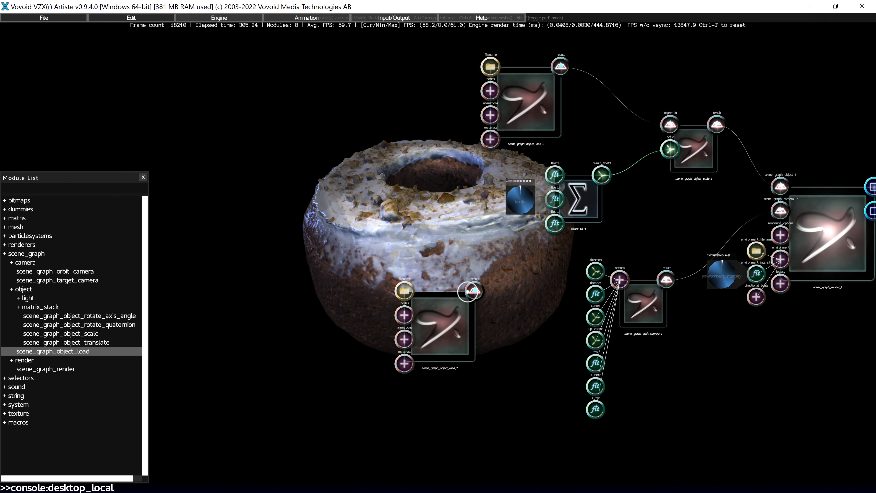
Connect the second loader's result to scene_graph_object_in on the render module and reposition the loader and the existing scale module.
key("d")
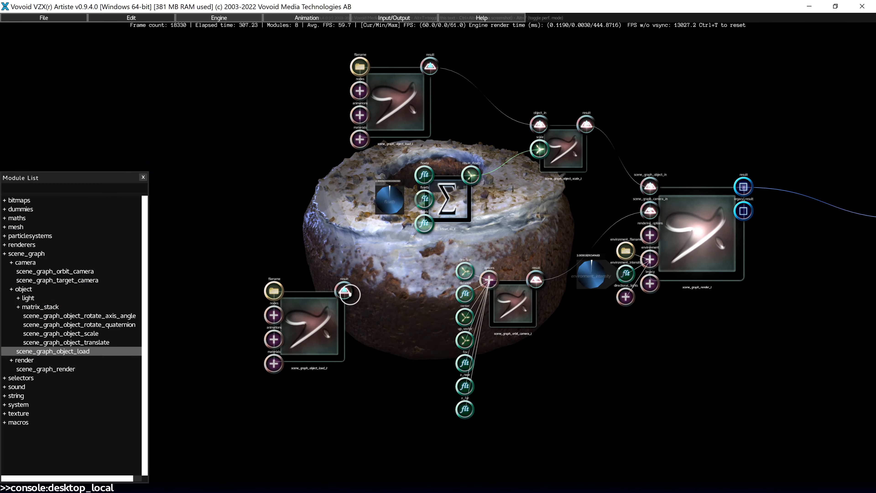
left_click_drag(344, 291, 650, 187)
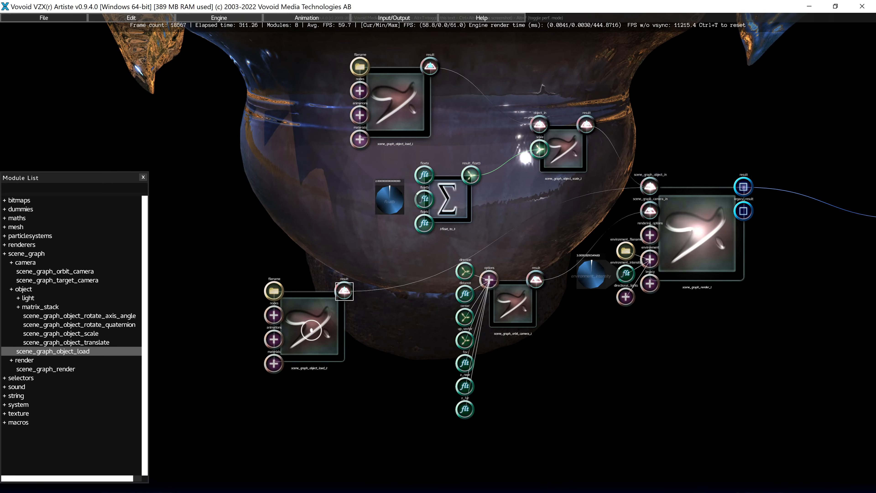
left_click_drag(312, 330, 293, 328)
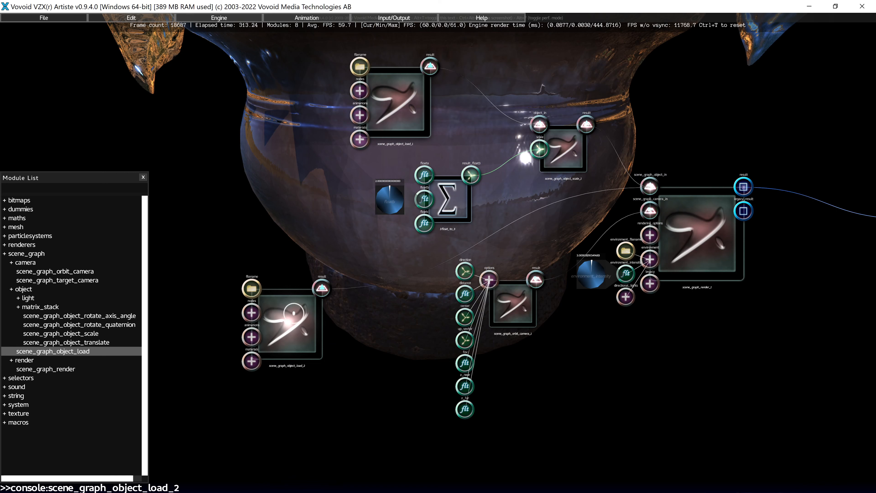
left_click_drag(556, 168, 554, 160)
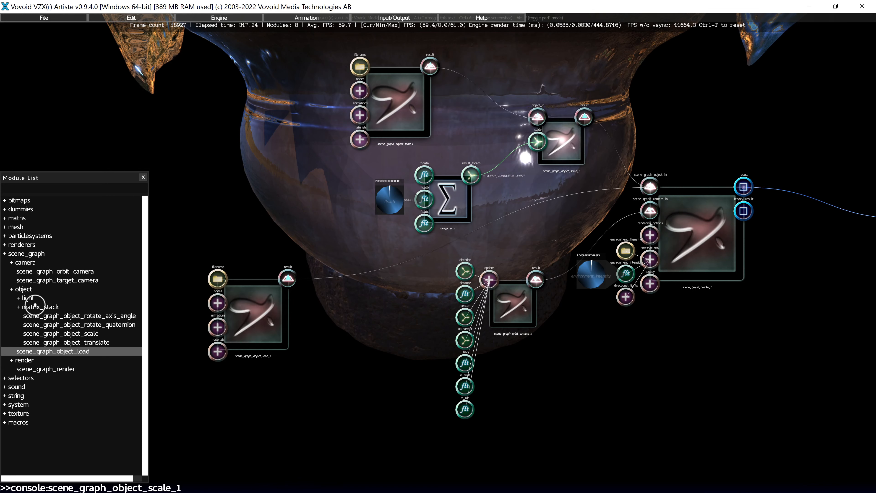
Add a second scene_graph_object_scale module between the plant loader and the orbit camera, and move the loader aside to make room.
left_click(35, 306)
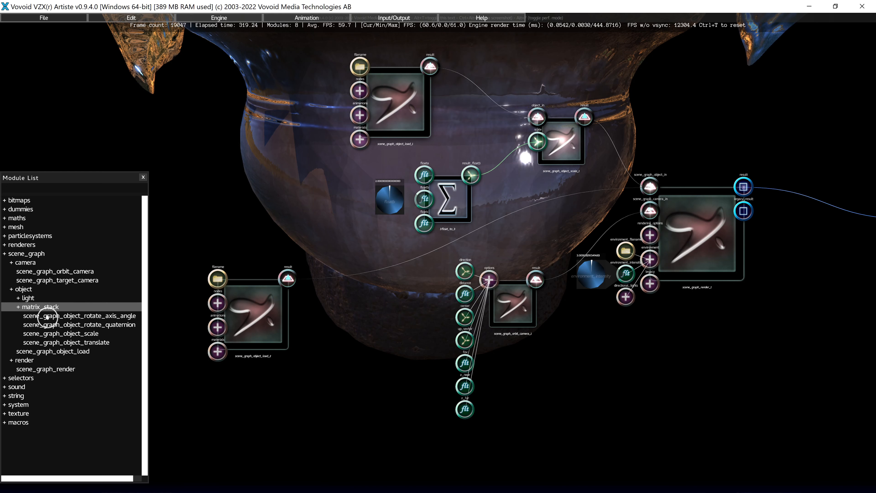
left_click(62, 333)
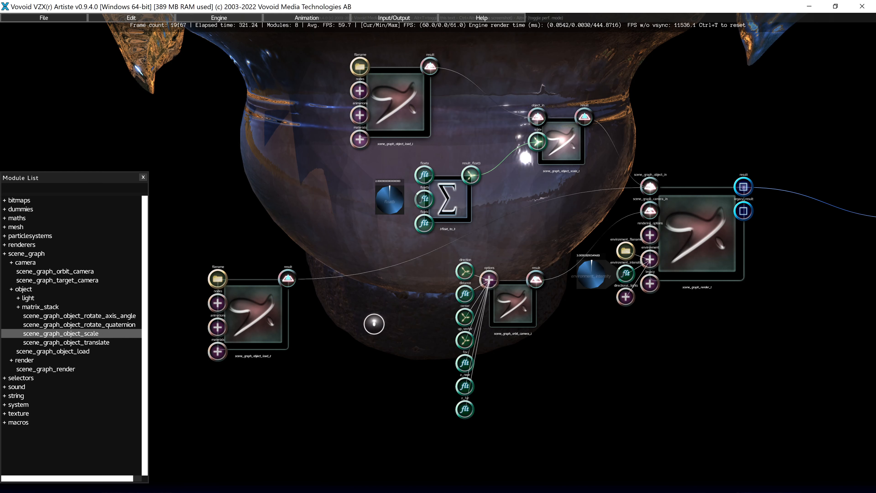
left_click_drag(374, 324, 374, 324)
left_click_drag(256, 312, 191, 295)
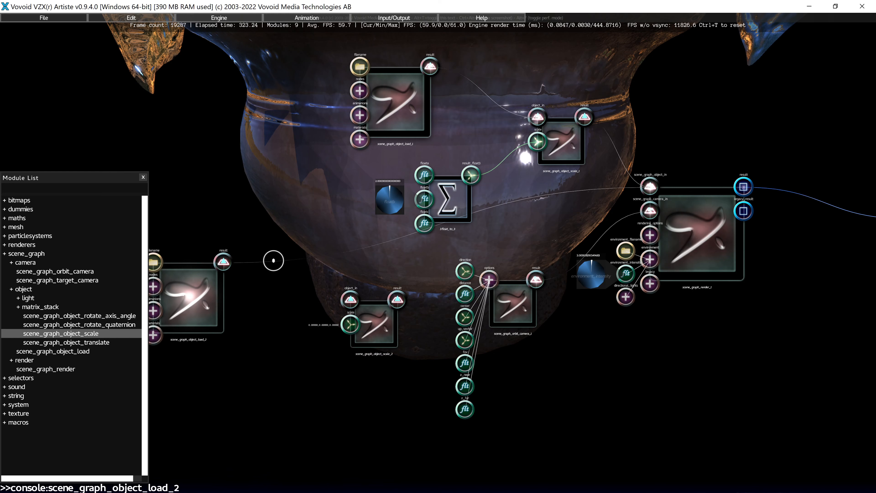
Route the plant loader through the new scale module into scene_graph_object_in and set its scale to about 0.5026 on all axes.
right_click(278, 260)
left_click(282, 261)
left_click_drag(226, 264, 649, 187)
left_click(349, 326)
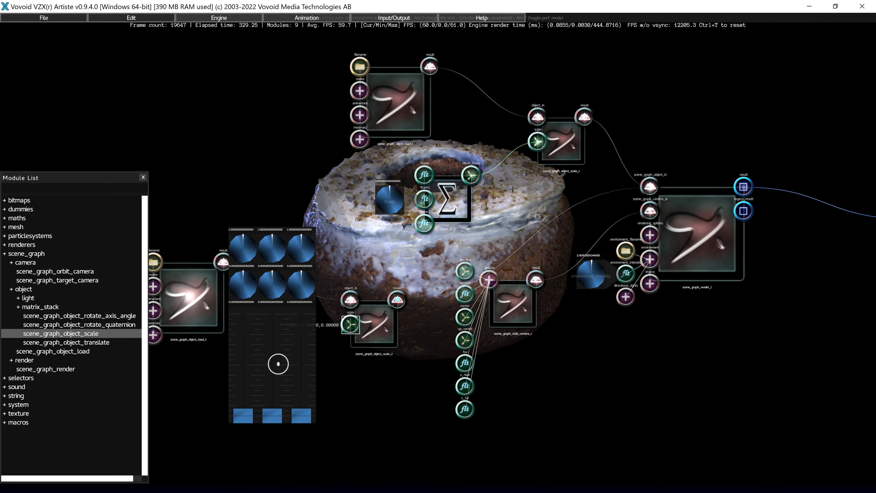
left_click_drag(241, 416, 244, 364)
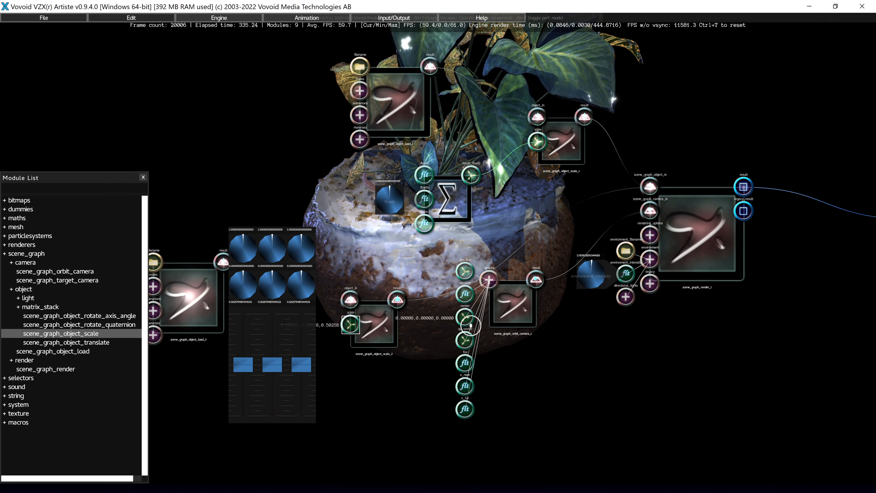
Open the orbit camera's direction controls and set the Y direction to about 0.46.
key("alt+f")
key("alt+f")
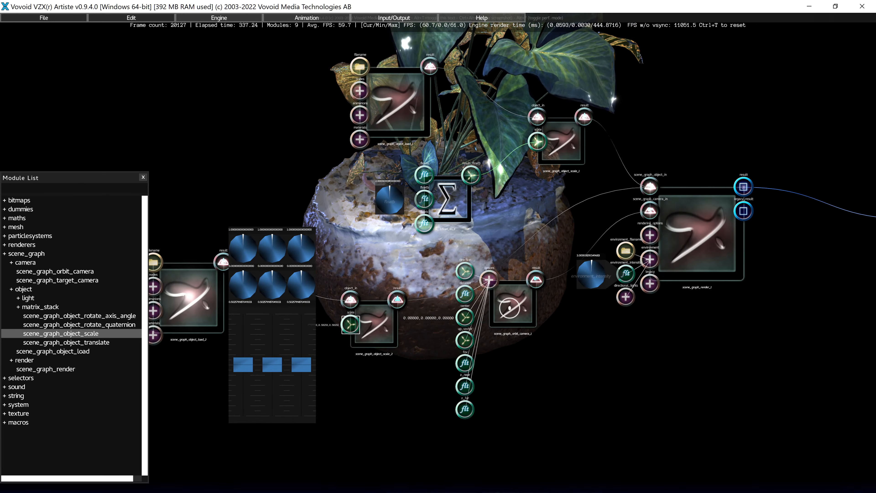
double_click(465, 270)
left_click_drag(387, 280, 388, 315)
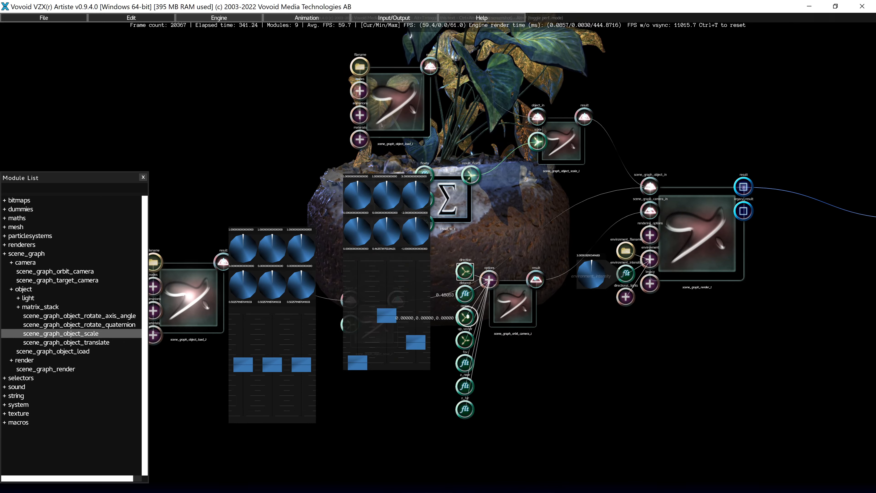
Open the orbit camera's center controls, raise the Y center slightly to frame cake and plant, and close the controls.
scroll(468, 317, "up", 4)
key("s")
double_click(504, 139)
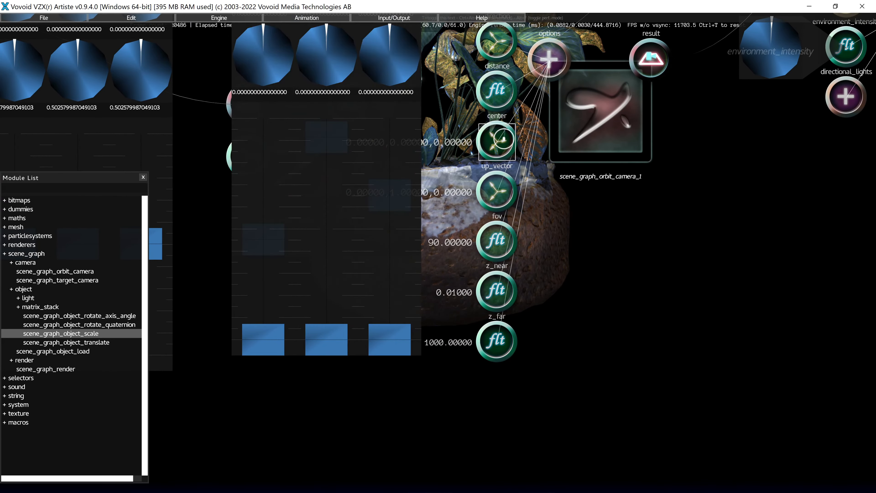
left_click_drag(365, 225, 749, 406)
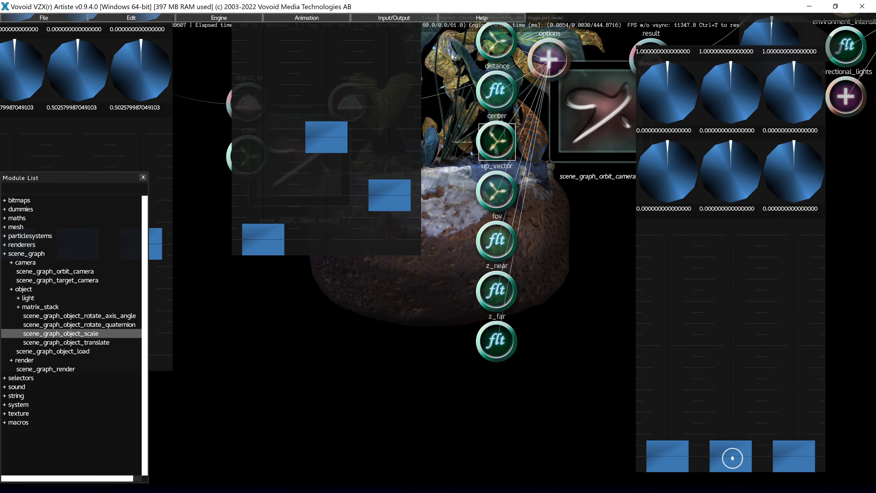
left_click_drag(732, 458, 734, 430)
key("Delete")
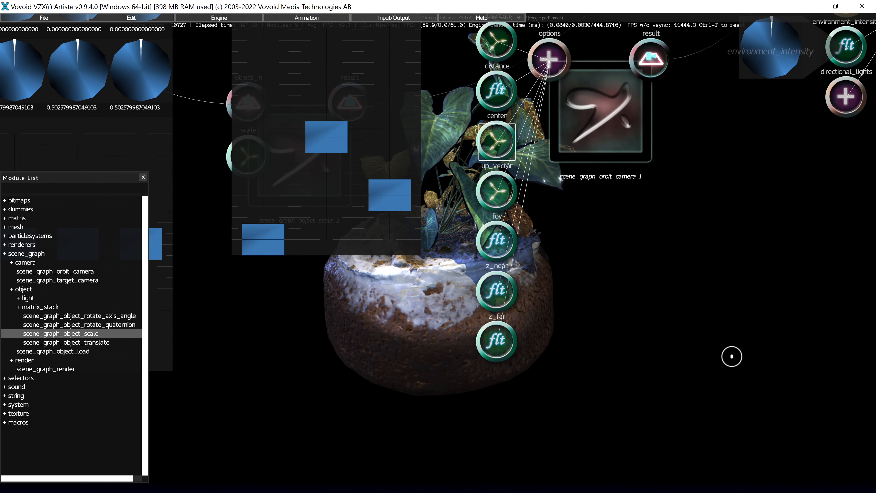
key("alt+f")
key("alt+f")
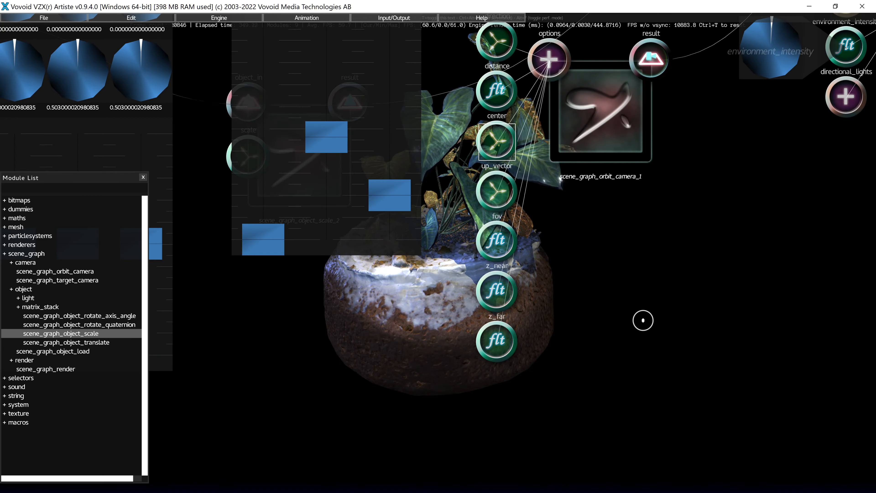
key("w")
scroll(627, 319, "down", 4)
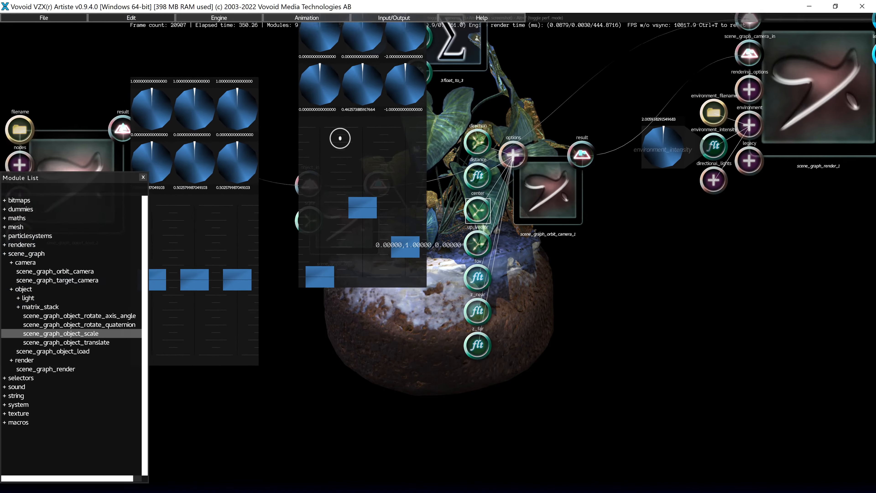
Close the open orbit camera direction and second object-scale controls.
double_click(361, 146)
double_click(238, 221)
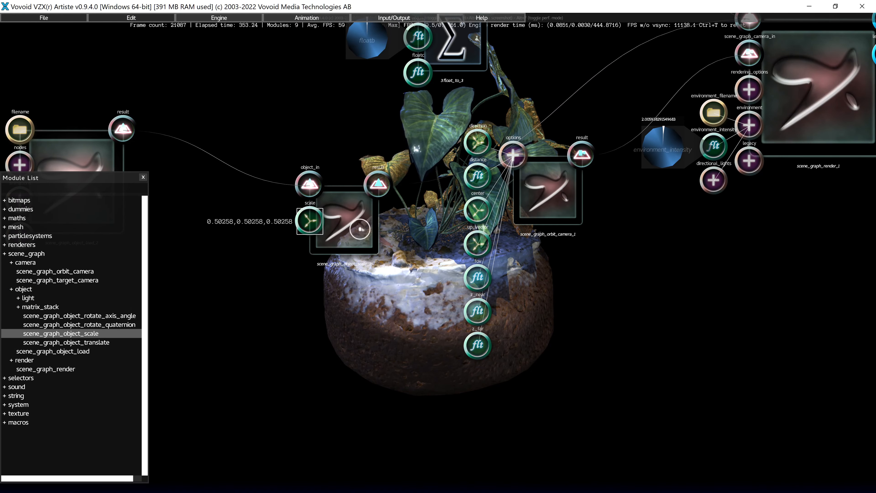
key("a")
key("s")
key("a")
Move the plant loader farther away and add a scene_graph_object_rotate_axis_angle module between it and the second scale module.
left_click_drag(456, 127, 306, 130)
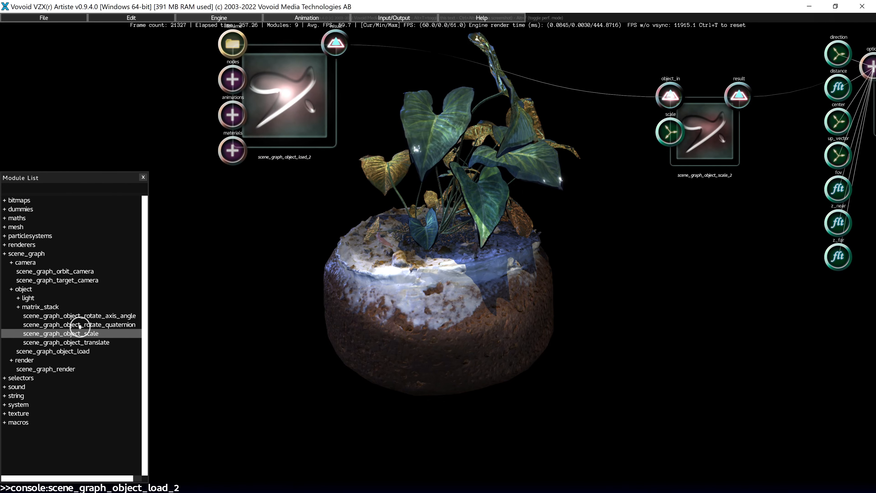
left_click(74, 316)
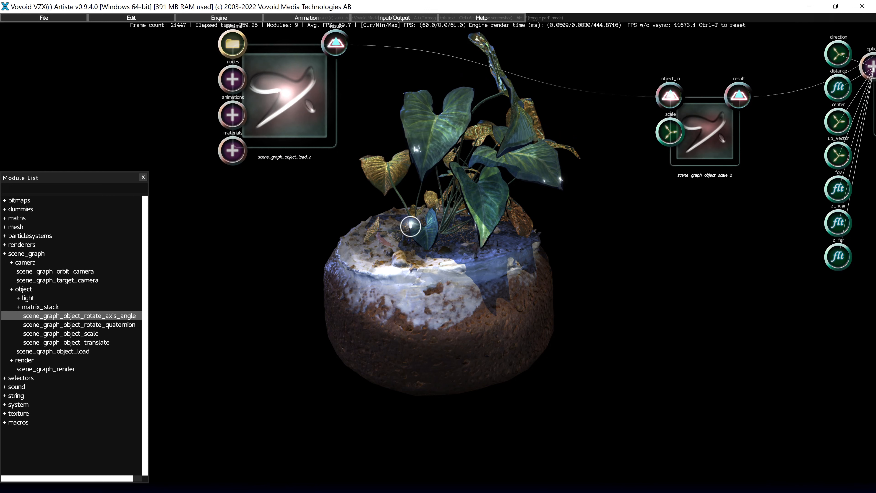
left_click_drag(410, 226, 477, 137)
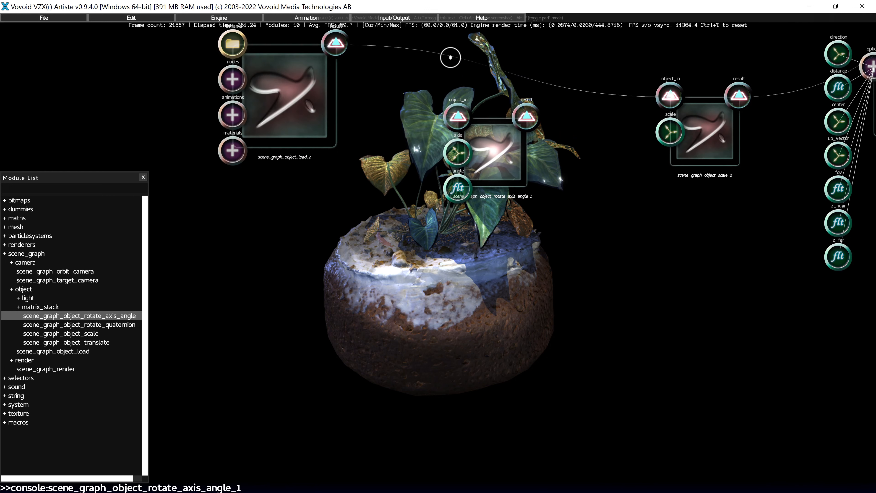
Replace the direct connection between plant loader and scale module with a route through the rotate_axis_angle module.
right_click(451, 57)
left_click(454, 62)
key("w")
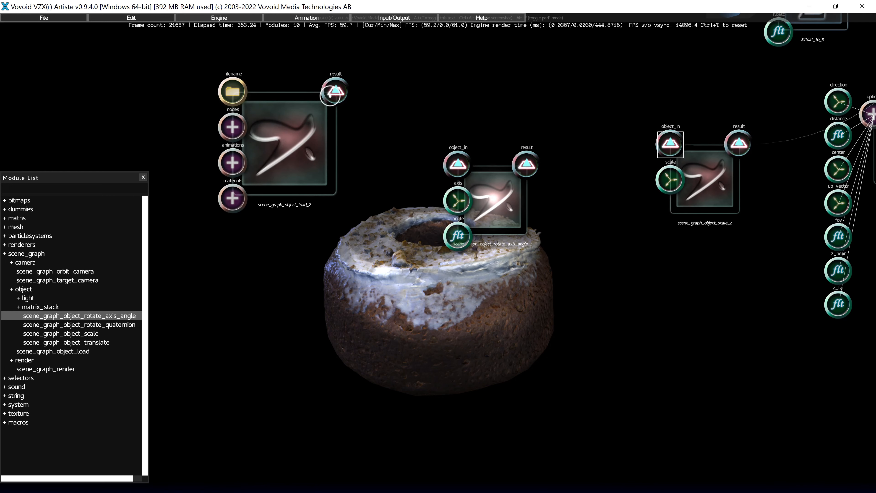
left_click_drag(330, 97, 458, 164)
left_click_drag(527, 163, 669, 144)
left_click_drag(479, 199, 506, 197)
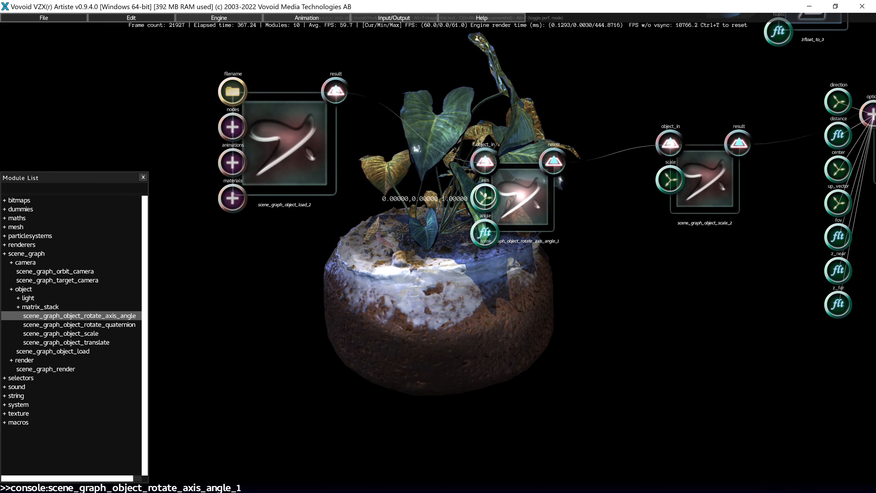
Open the rotation module's axis controls, raise Y to about 1, lower Z, and close the controls.
double_click(486, 196)
left_click_drag(368, 336, 367, 171)
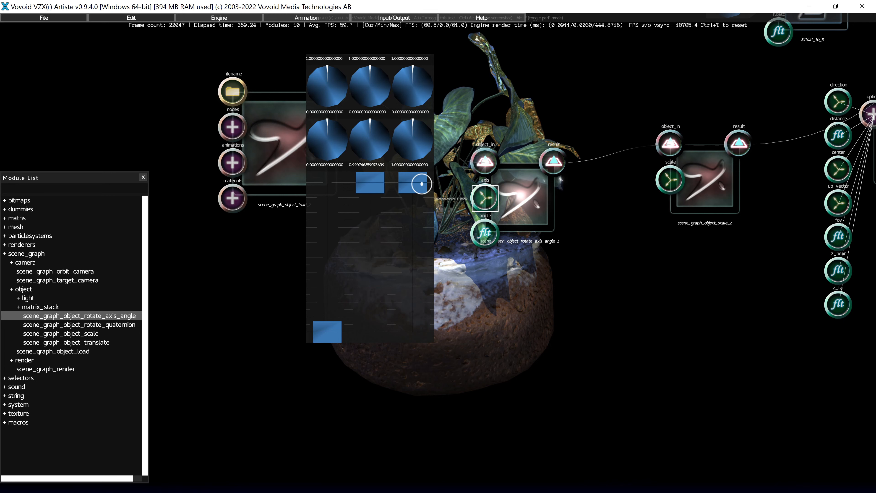
left_click_drag(419, 304, 419, 365)
key("Escape")
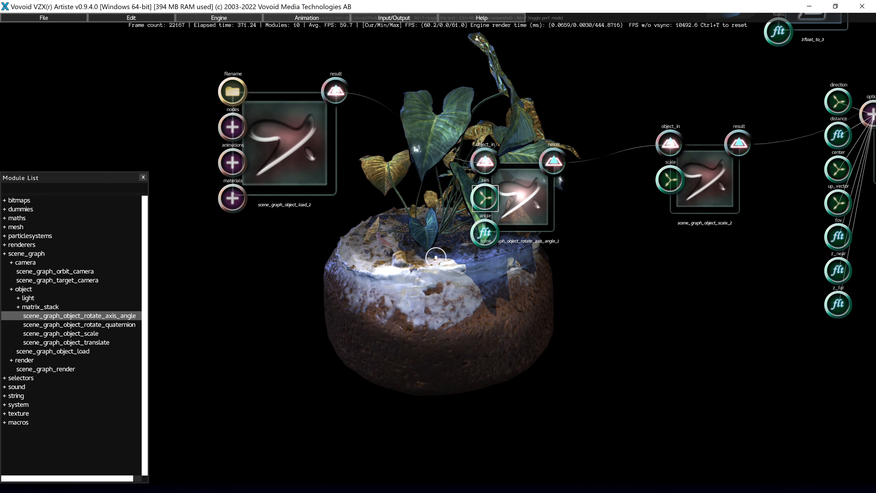
Open the rotation module's angle control and set the plant's angle to about -0.88.
double_click(482, 234)
key("Left")
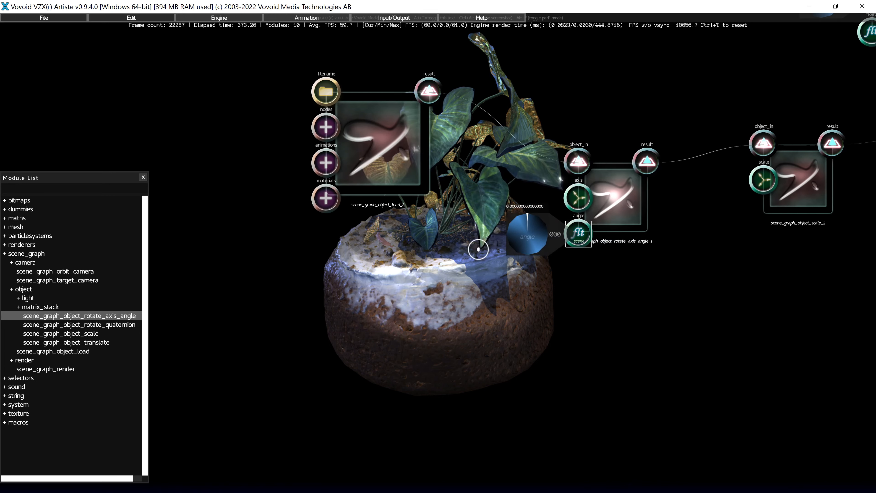
key("Down")
left_click_drag(563, 99, 575, 83)
left_click_drag(543, 220, 543, 220)
Collapse the orbit camera's options and the render module's environment group.
left_click(625, 110)
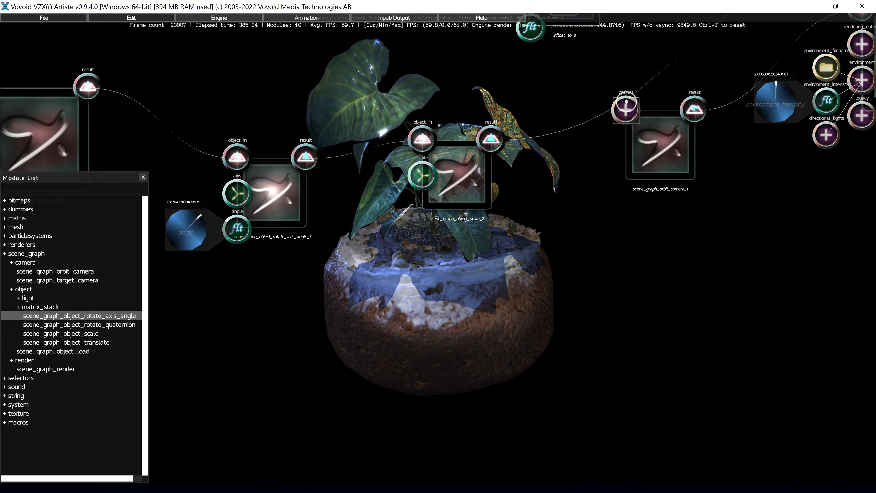
left_click_drag(631, 238, 632, 239)
left_click(693, 246)
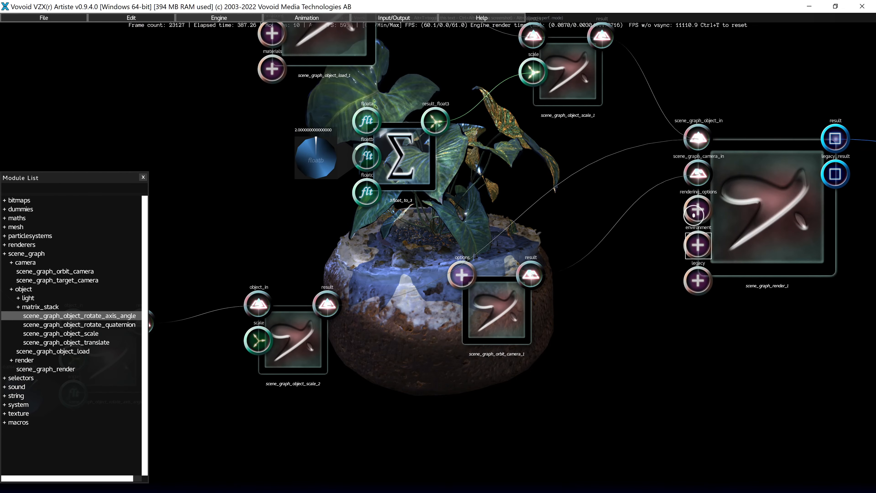
Expand the render module's rendering_options and set ambient_occlusion_intensity to about 0.56.
left_click(694, 209)
double_click(662, 197)
left_click_drag(617, 202, 620, 191)
Set the plant's rotation angle to about -2.08.
left_click_drag(465, 208, 485, 206)
left_click_drag(502, 120, 502, 138)
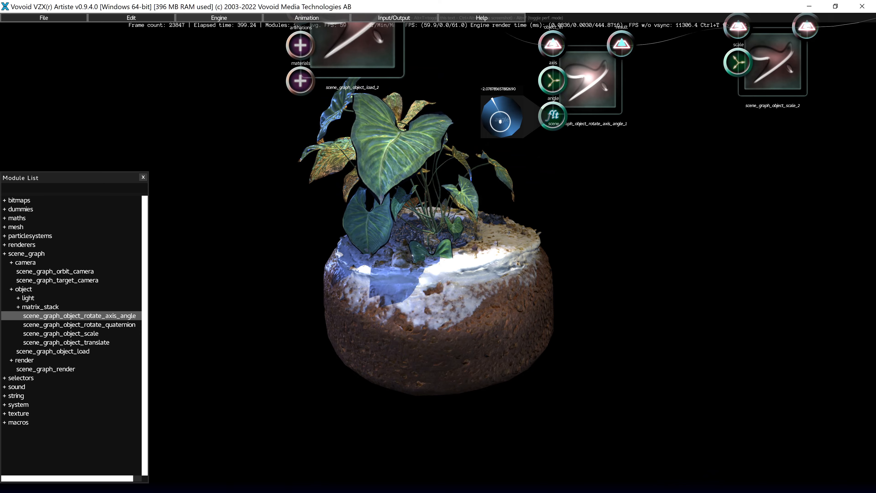
Move the textured_rectangle module away from the render module and disconnect the render result from it.
key("e")
scroll(587, 257, "down", 5)
key("f")
key("e")
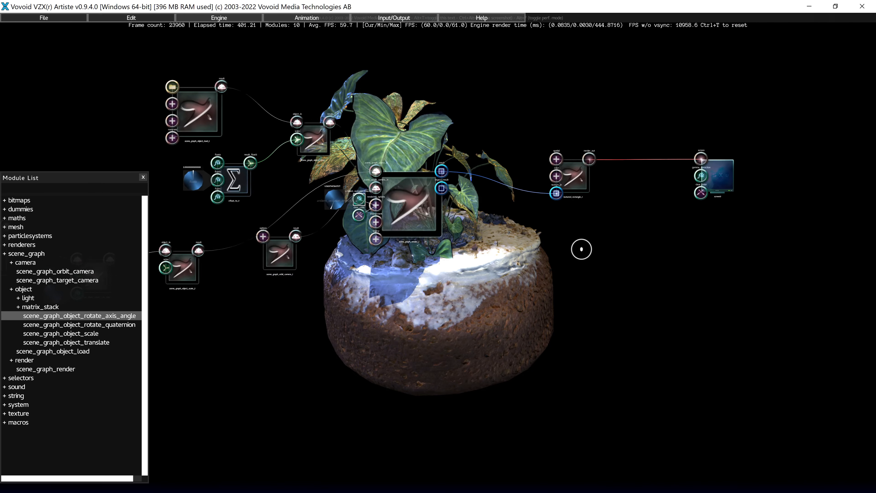
scroll(582, 249, "up", 3)
left_click_drag(610, 160, 667, 148)
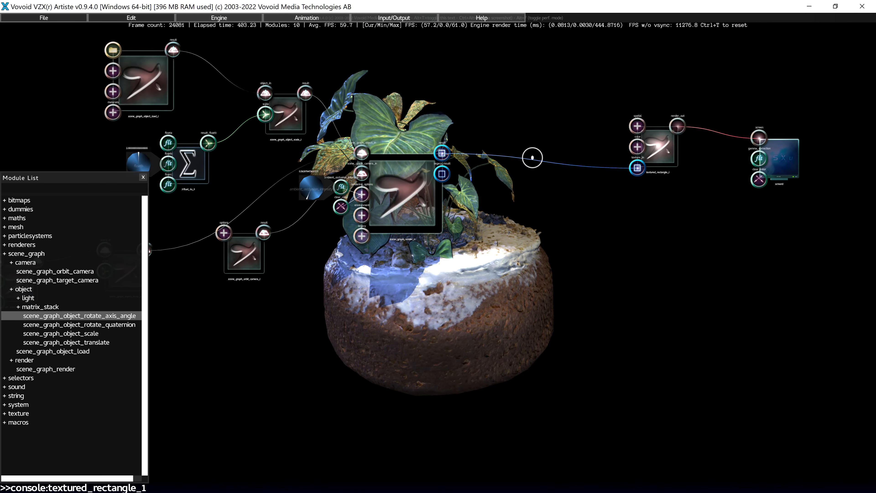
right_click(534, 159)
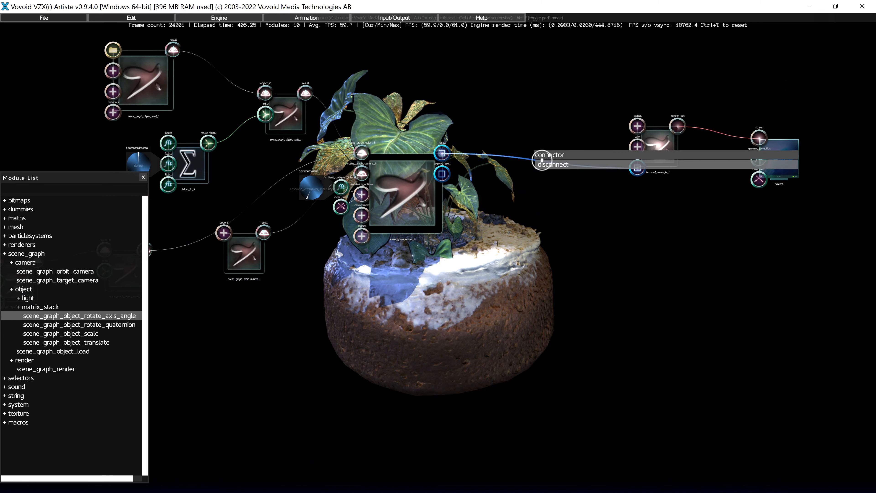
left_click(553, 164)
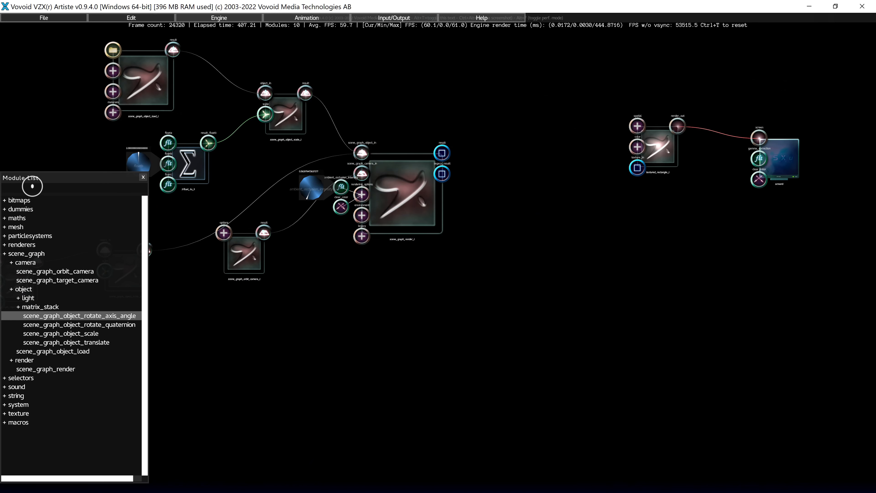
Add a tone_map module from the texture effects between the render module and textured_rectangle.
double_click(21, 253)
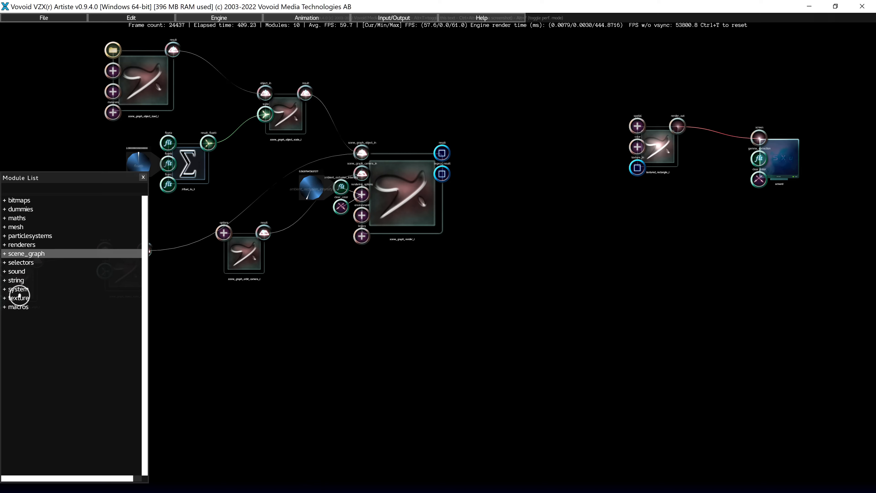
double_click(18, 298)
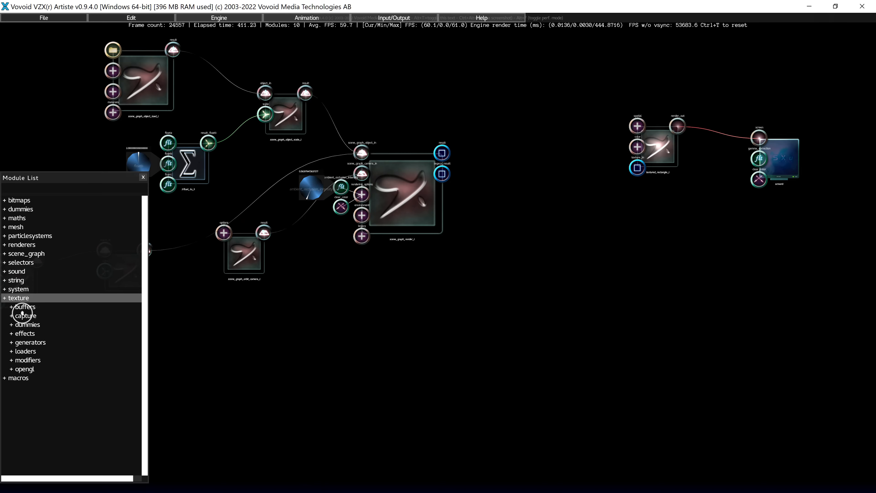
double_click(27, 334)
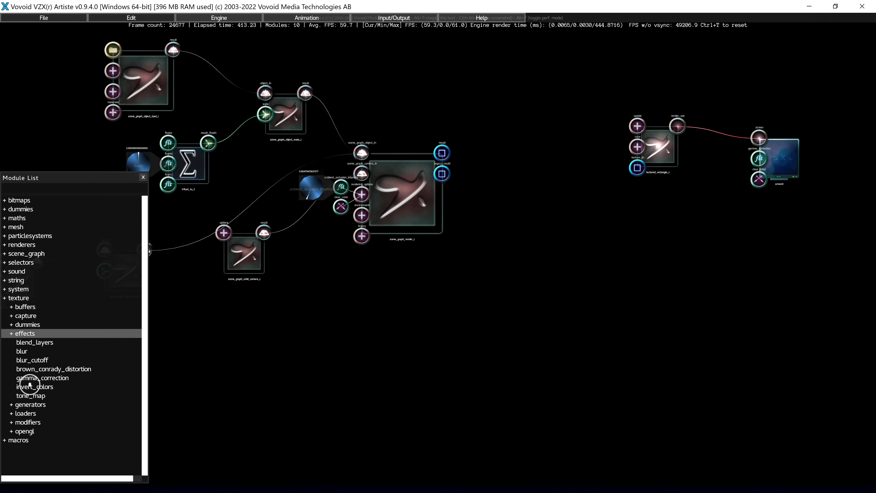
left_click(30, 394)
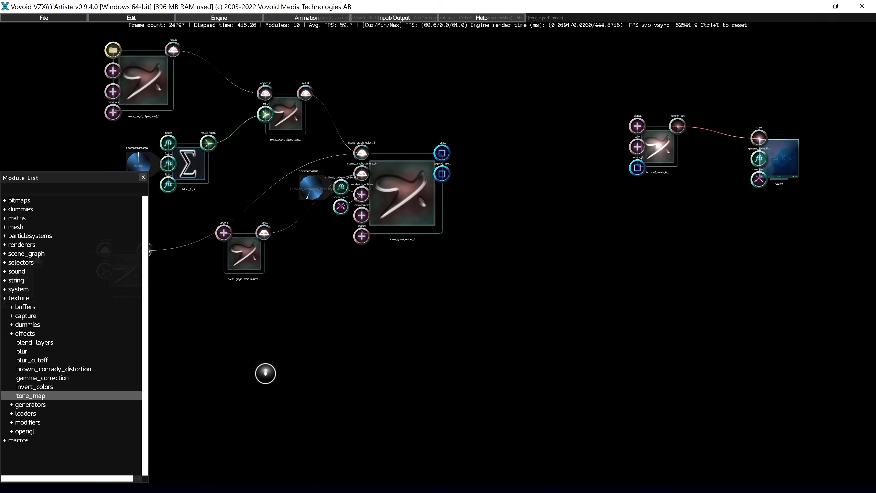
left_click_drag(562, 167, 536, 168)
Route the render result through tone_map into textured_rectangle's texture_in and rearrange the render and tone_map modules.
left_click_drag(441, 152, 495, 128)
left_click_drag(574, 128, 637, 168)
left_click_drag(550, 180, 584, 224)
left_click_drag(422, 217, 422, 201)
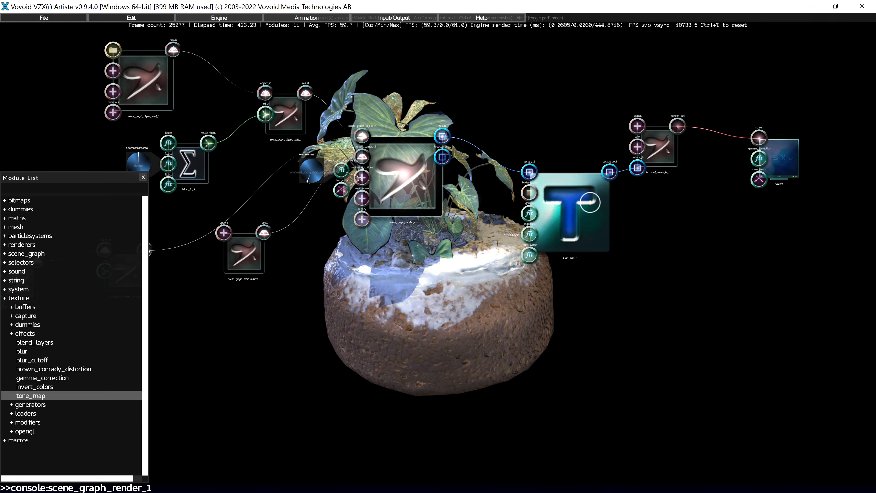
left_click_drag(573, 220, 624, 259)
Open tone_map's gamma and exposure controls and set gamma to about 1.14 and exposure to about 1.16.
scroll(623, 259, "up", 5)
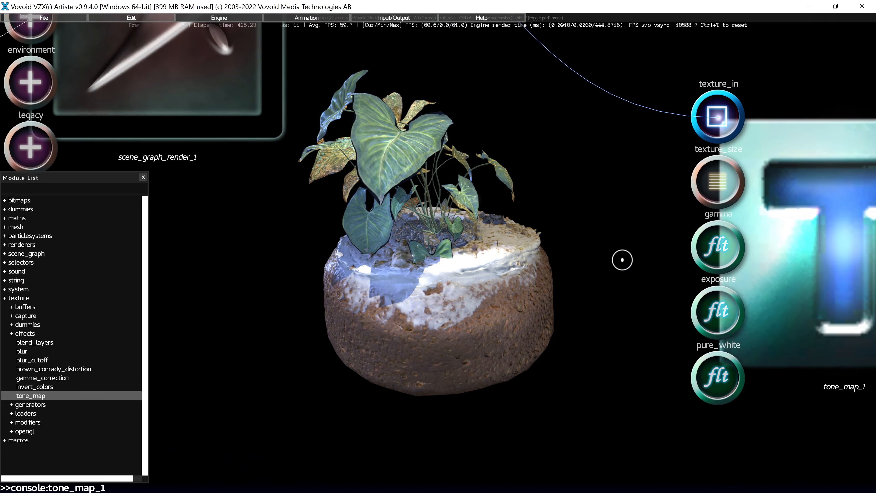
double_click(713, 240)
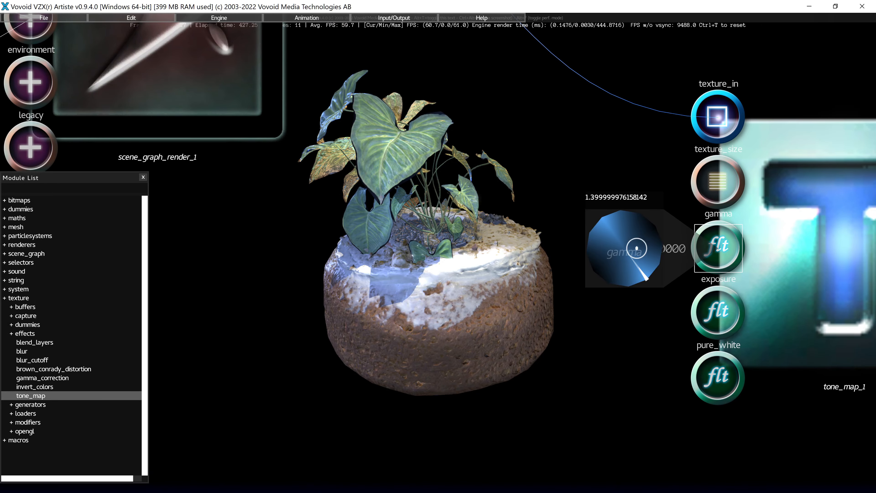
mouse_move(628, 247)
left_mouse_down()
mouse_move(629, 271)
mouse_move(628, 226)
mouse_move(629, 258)
left_mouse_up()
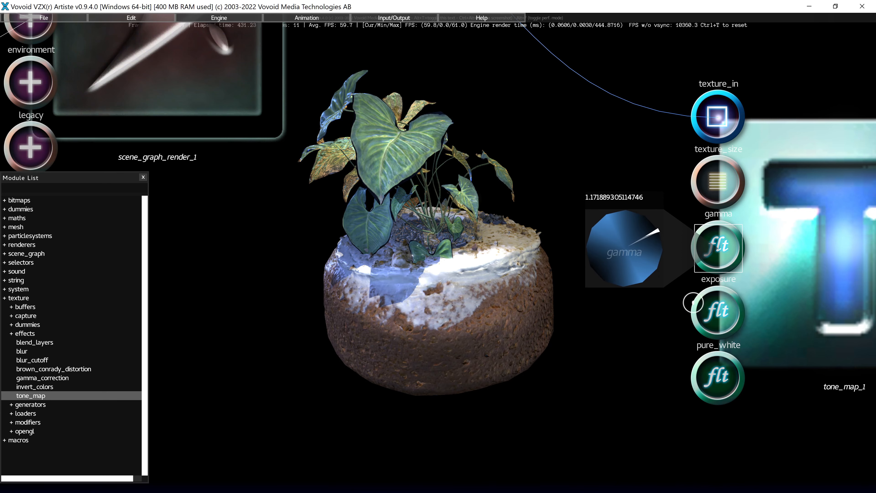
double_click(717, 312)
mouse_move(637, 307)
left_mouse_down()
mouse_move(638, 331)
mouse_move(637, 310)
left_mouse_up()
left_click_drag(641, 218, 641, 239)
left_click_drag(643, 301, 644, 223)
left_click_drag(662, 271, 662, 251)
left_click_drag(643, 303, 643, 367)
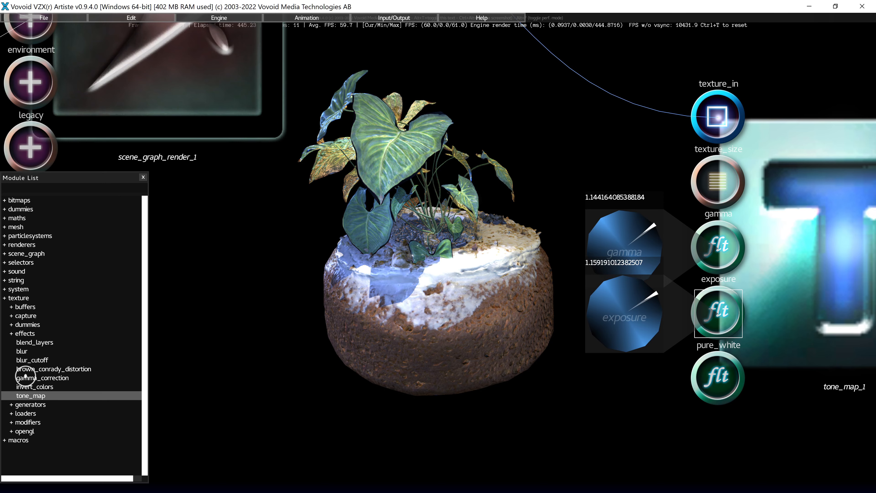
Add a gamma_correction module between the render and tone_map modules, and move tone_map down out of the way.
left_click(30, 379)
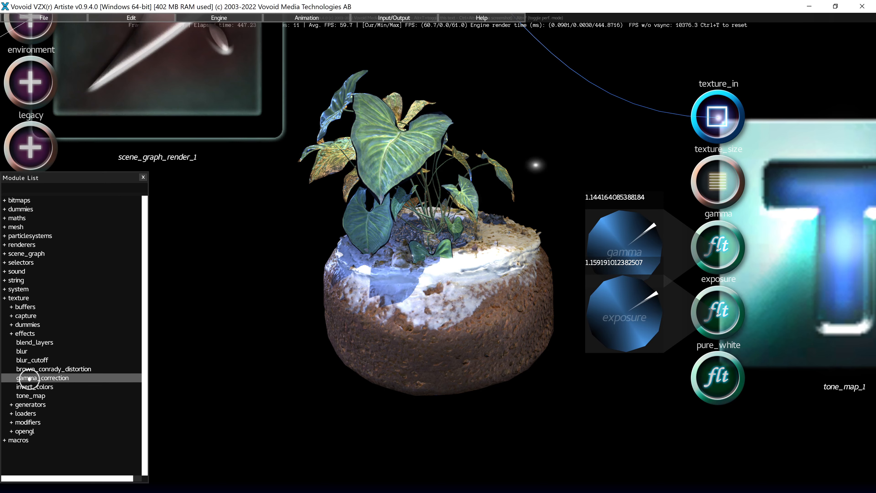
left_click_drag(313, 286, 467, 164)
left_click(466, 164)
scroll(467, 163, "down", 4)
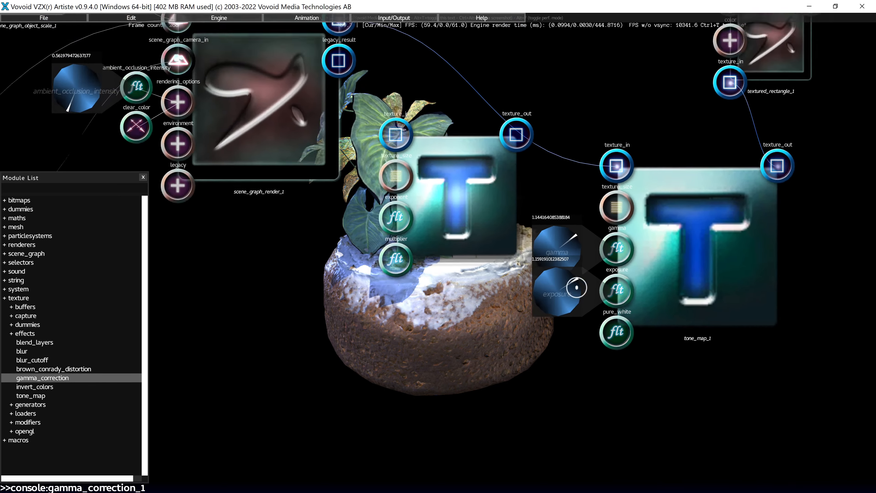
left_click(646, 261)
left_click_drag(645, 261, 619, 409)
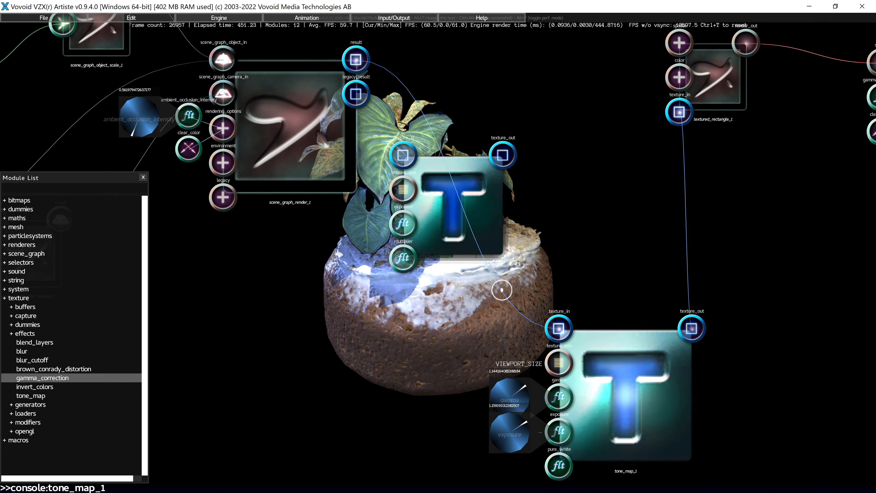
Disconnect tone_map from both the render result and textured_rectangle.
left_click_drag(502, 290, 507, 289)
right_click(686, 205)
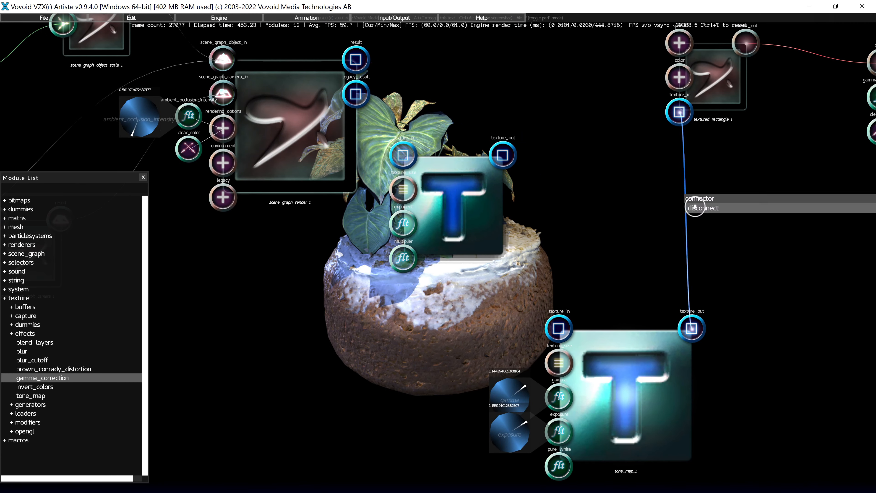
left_click(691, 207)
Route the render result through gamma_correction into textured_rectangle and shift the gamma_correction module toward it.
left_click_drag(356, 60, 403, 154)
left_click_drag(503, 155, 672, 107)
left_click_drag(455, 211, 543, 211)
Open gamma_correction's exponent control and set it to about 1.24.
scroll(543, 210, "up", 1)
scroll(543, 211, "up", 2)
left_click_drag(475, 357, 567, 212)
left_click_drag(600, 43, 603, 153)
left_click_drag(666, 455, 665, 419)
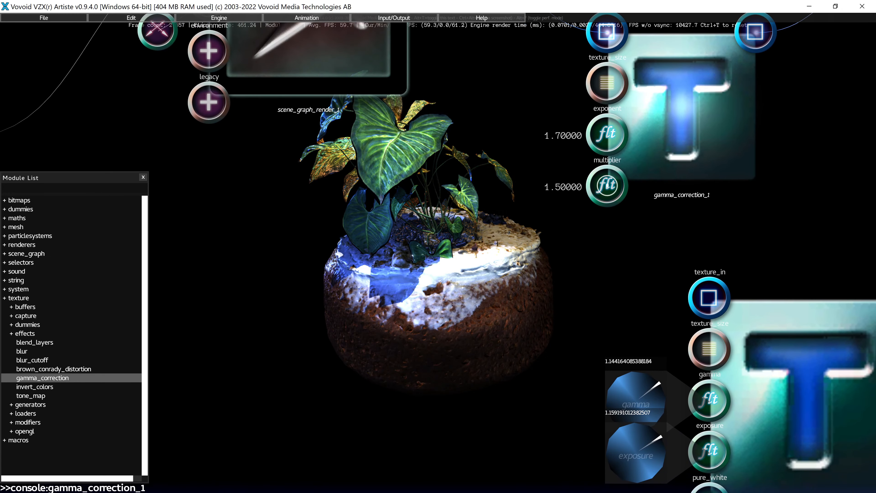
double_click(607, 135)
left_click_drag(528, 163, 562, 123)
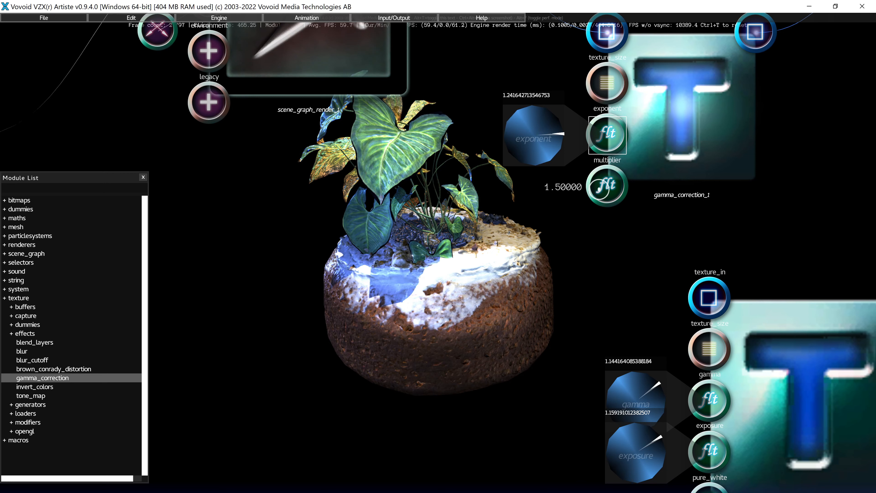
Open gamma_correction's multiplier control, set the multiplier to about 1.04 and refine the exponent to about 1.12.
double_click(599, 190)
left_click_drag(534, 211, 559, 172)
left_click_drag(561, 133, 554, 113)
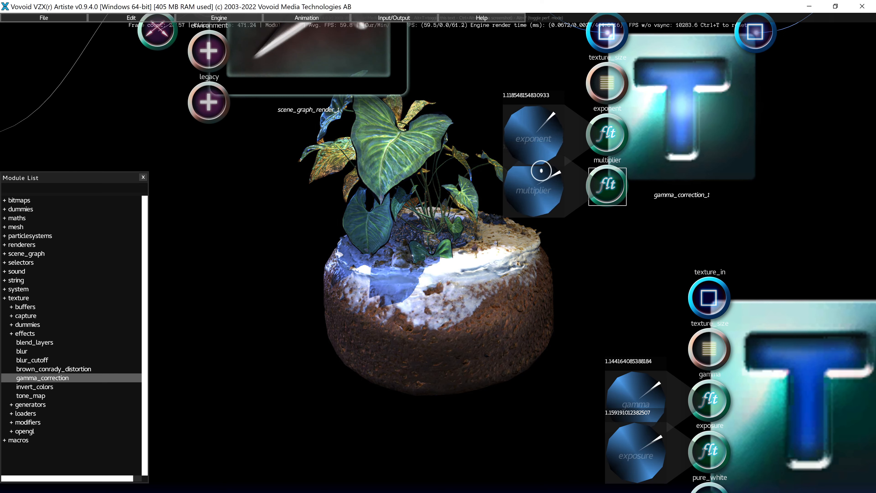
mouse_move(559, 173)
left_mouse_down()
mouse_move(552, 207)
mouse_move(506, 175)
mouse_move(515, 162)
mouse_move(548, 160)
left_mouse_up()
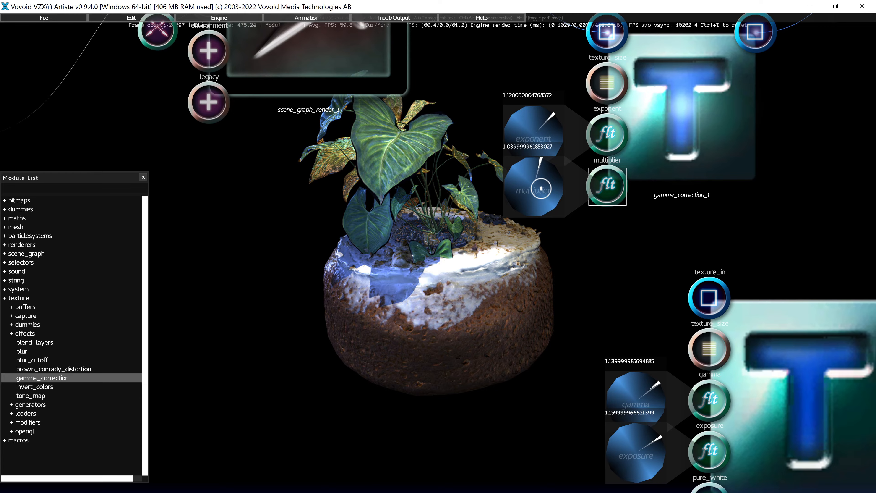
Move the 3float_to_3 module away from the first scale module so it sits beneath the first object loader.
scroll(512, 172, "down", 5)
scroll(476, 184, "up", 5)
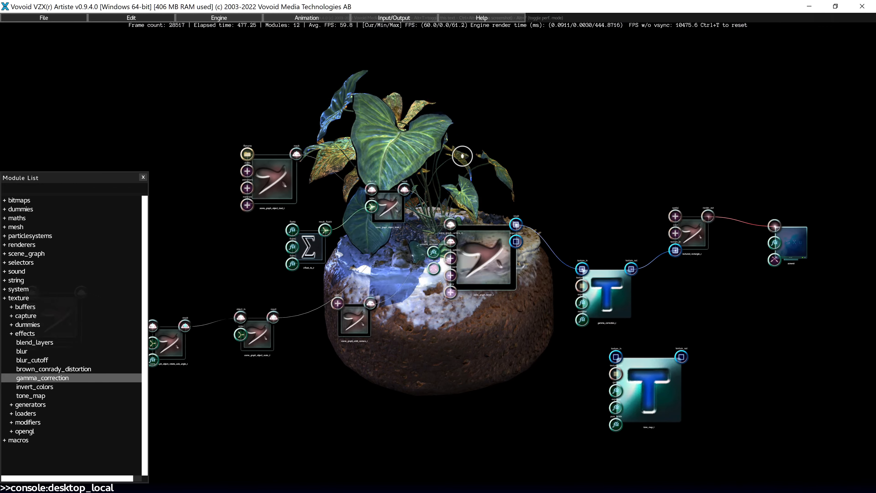
left_click_drag(465, 251, 393, 251)
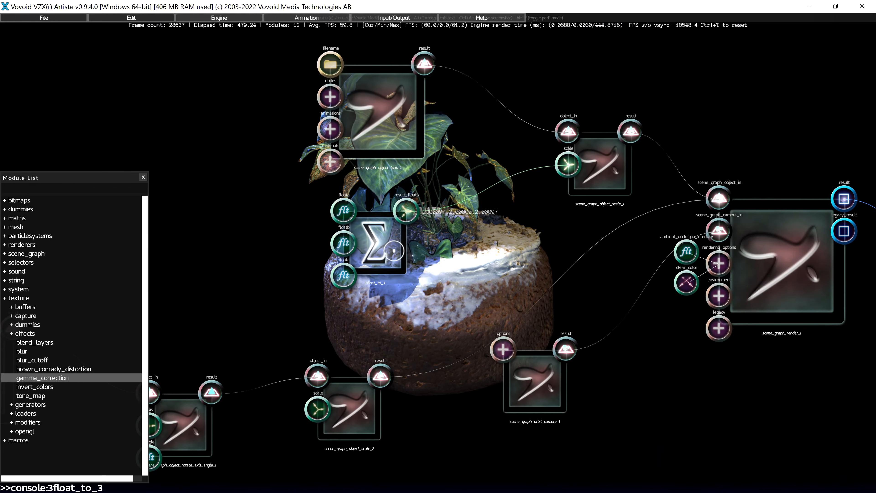
Move the first object loader and the 3float_to_3 module higher in the graph, keeping 3float_to_3 beneath the loader.
left_click_drag(377, 112, 360, 46)
left_click_drag(373, 242, 364, 184)
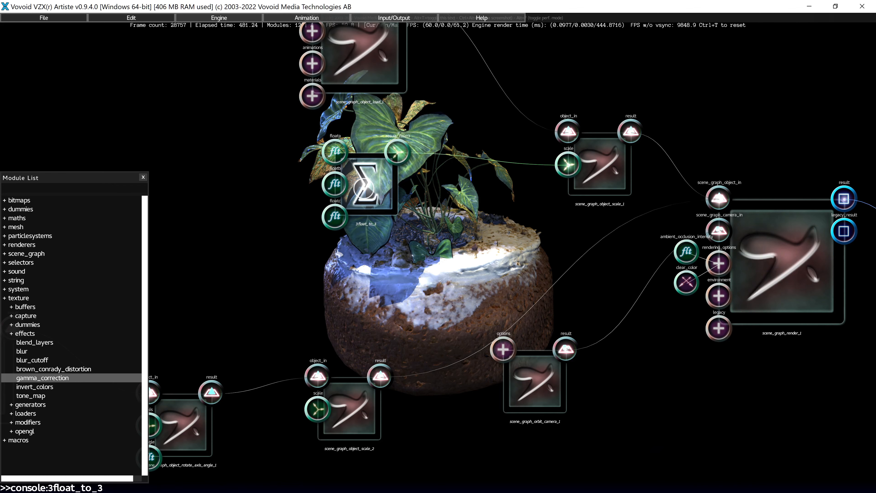
Add a float_interpolate module from maths interpolation to the left of 3float_to_3 and nudge 3float_to_3 slightly sideways.
key("Left")
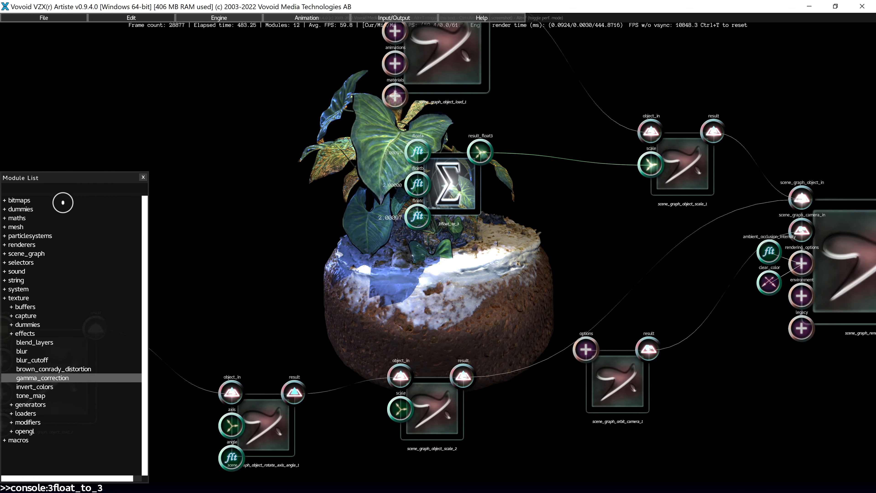
left_click(11, 218)
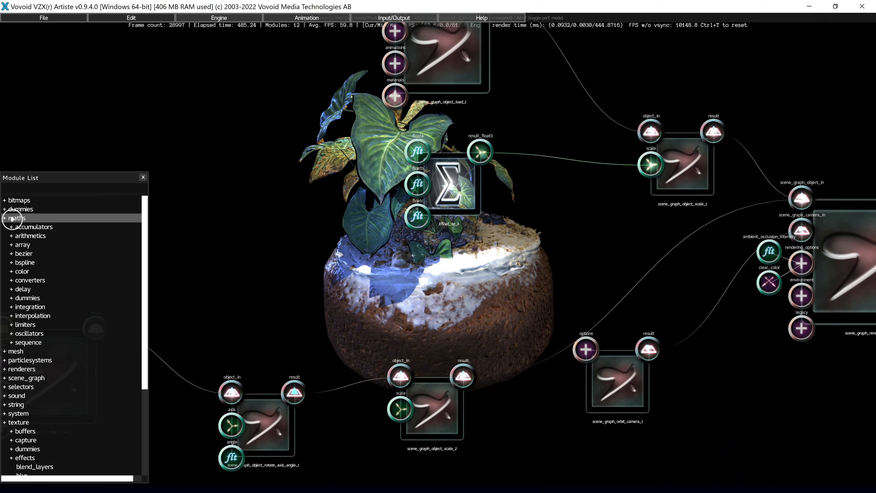
left_click(24, 315)
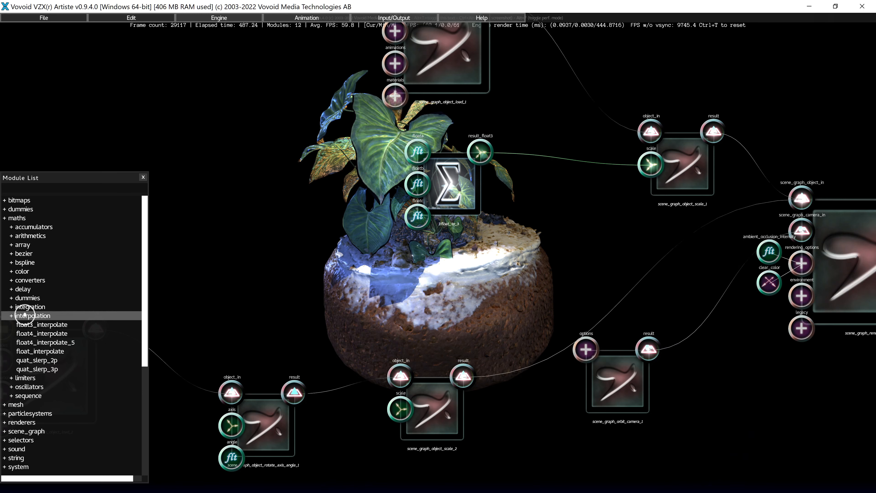
left_click_drag(41, 351, 241, 159)
left_click_drag(449, 191, 452, 190)
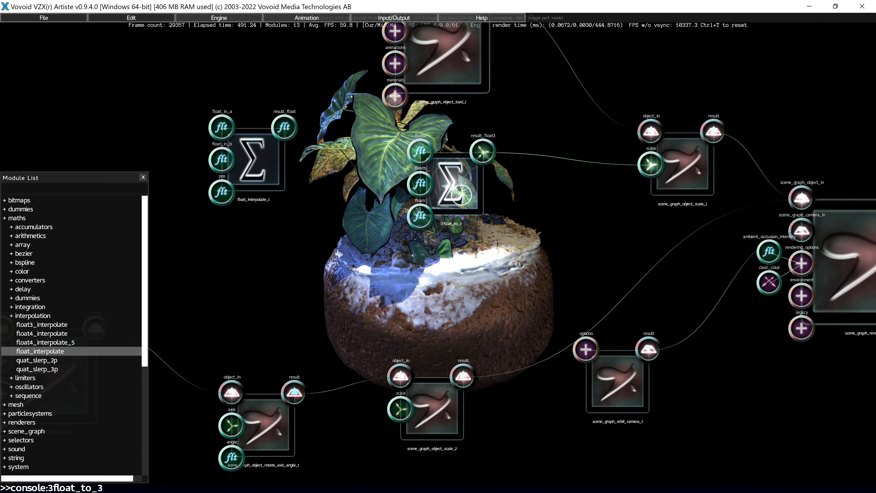
scroll(419, 184, "up", 5)
left_click(519, 119)
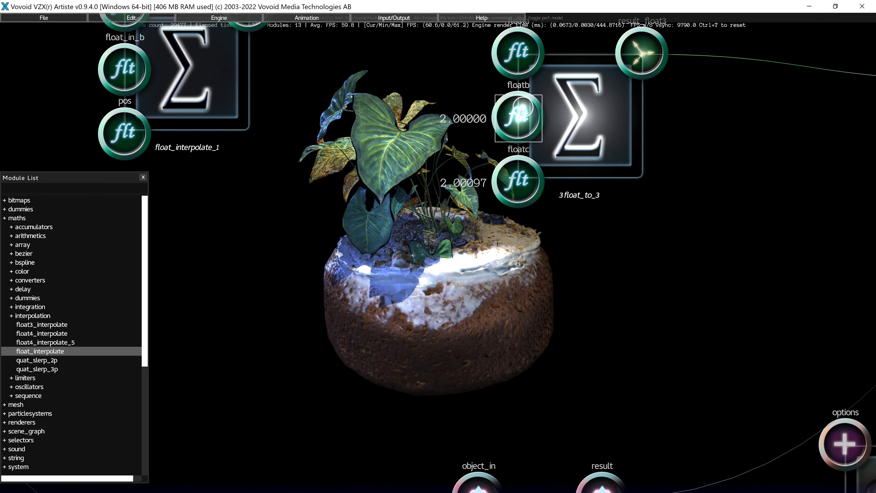
key("a")
mouse_move(529, 128)
left_mouse_down()
mouse_move(529, 178)
mouse_move(529, 133)
left_mouse_up()
key("Escape")
Open float_interpolate_1's float_in_a control, set it to 1 and close the control.
key("s")
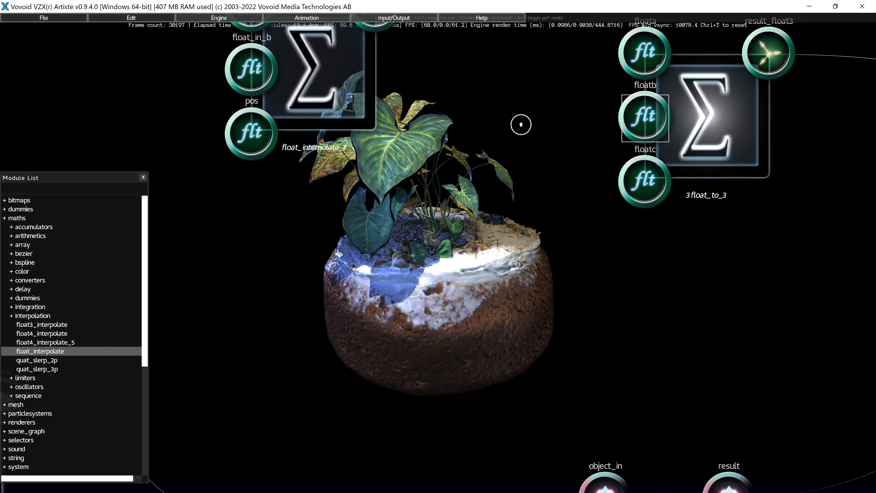
key("e")
key("s")
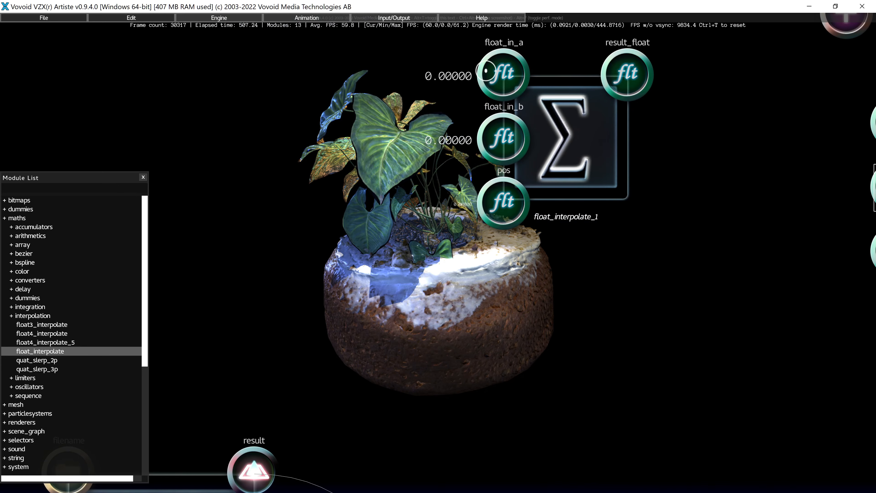
double_click(491, 77)
key("e")
key("s")
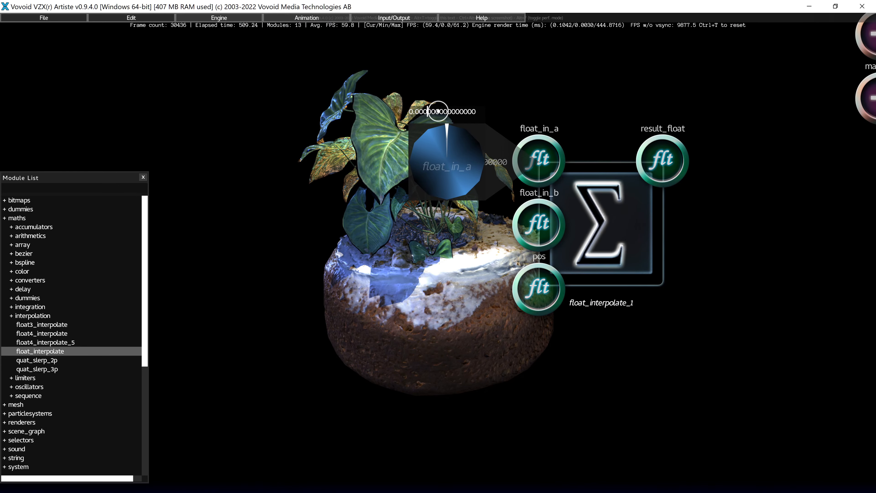
left_click(440, 112)
type("1")
key("Return")
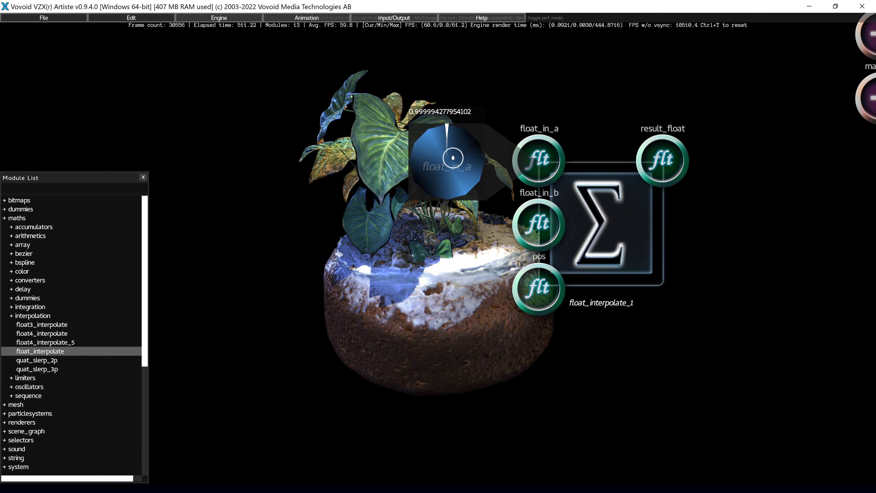
key("Escape")
Open float_interpolate_1's float_in_b control, set it to 2 and close the control.
double_click(524, 227)
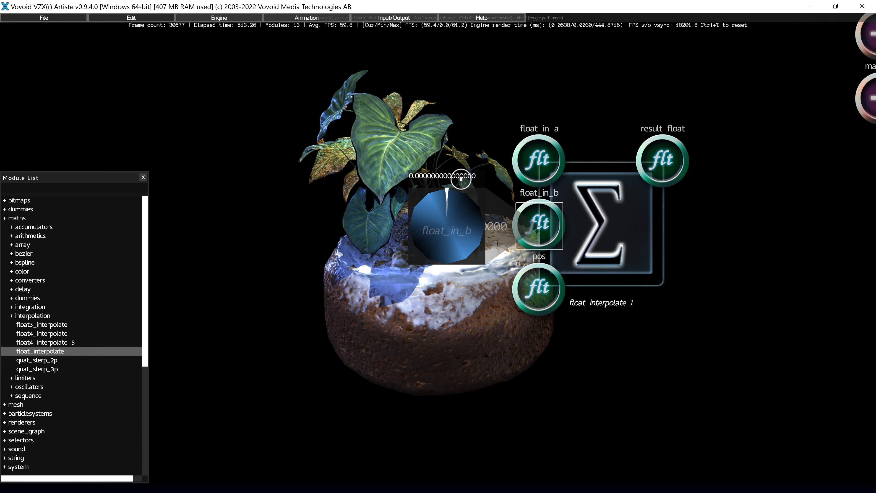
type("2")
key("Return")
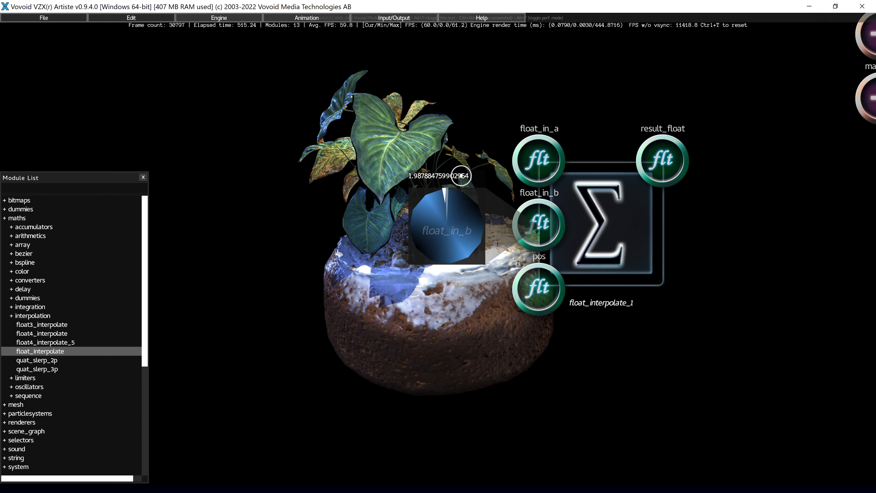
key("Escape")
Connect float_interpolate_1's result_float output to the floatb input of 3float_to_3.
key("d")
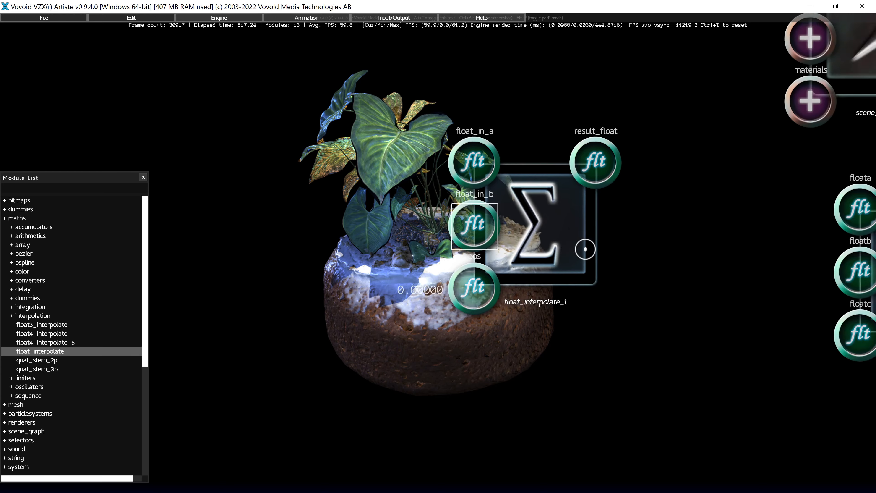
key("s")
left_click_drag(508, 177, 729, 269)
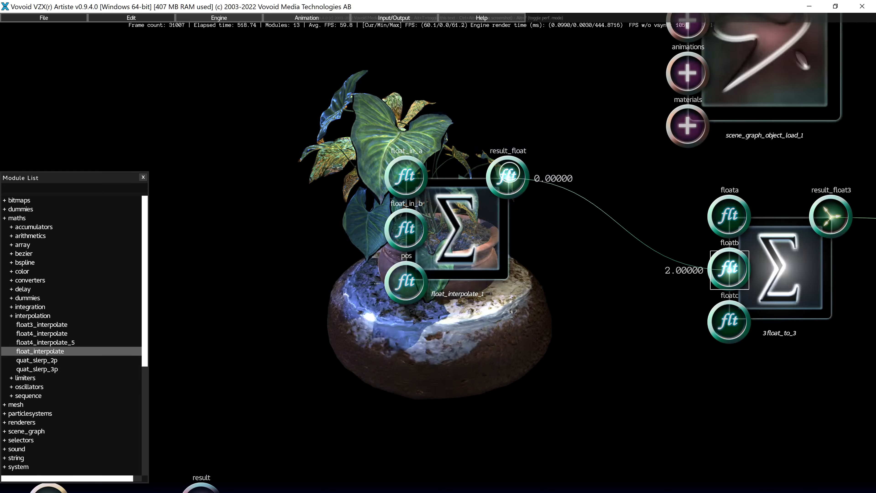
Open float_interpolate_1's pos control and set it to about 0.03.
left_click(482, 219)
key("a")
key("w")
left_click(562, 261)
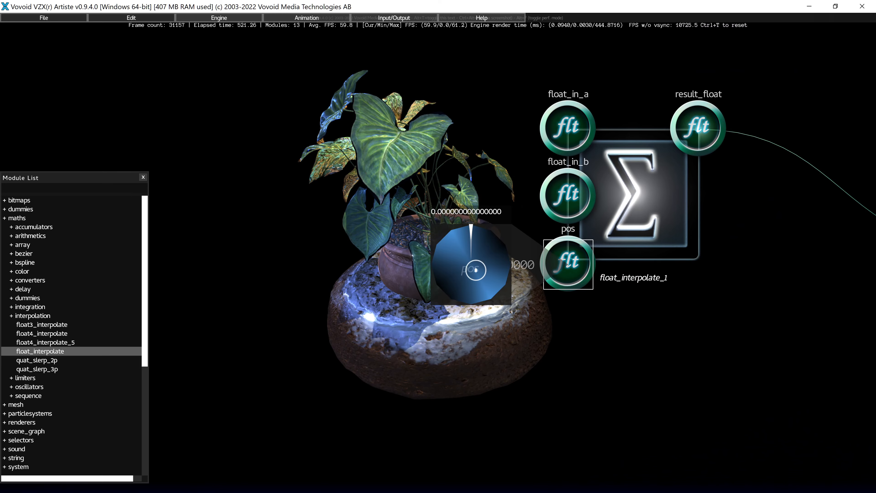
mouse_move(475, 270)
left_mouse_down()
mouse_move(476, 257)
mouse_move(476, 270)
left_mouse_up()
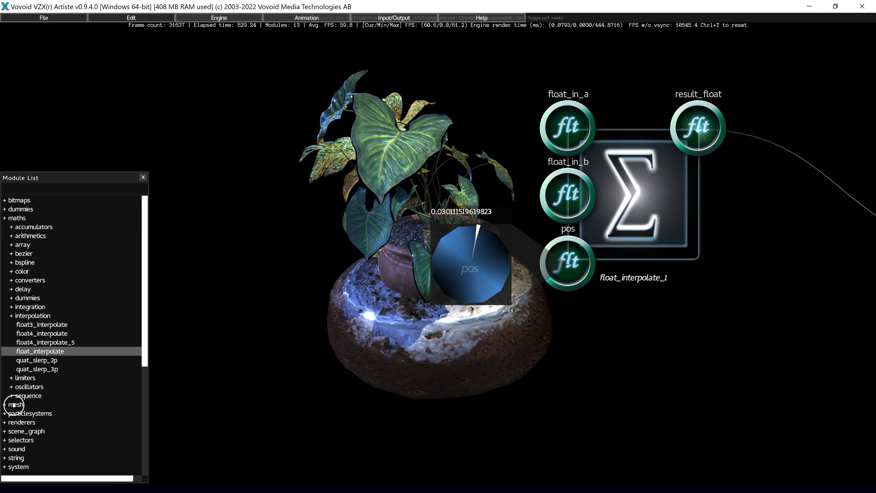
Add an oscillator module from maths oscillators to the left of float_interpolate_1.
left_click(25, 318)
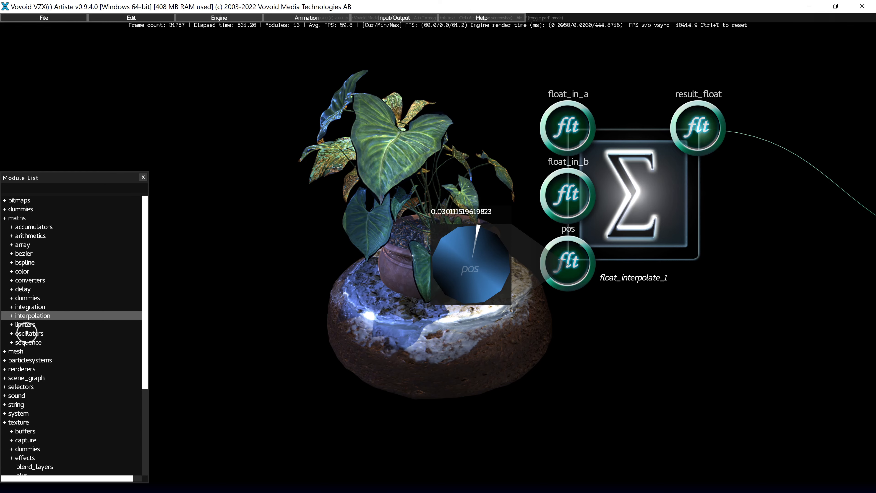
left_click(26, 333)
left_click_drag(29, 360, 312, 249)
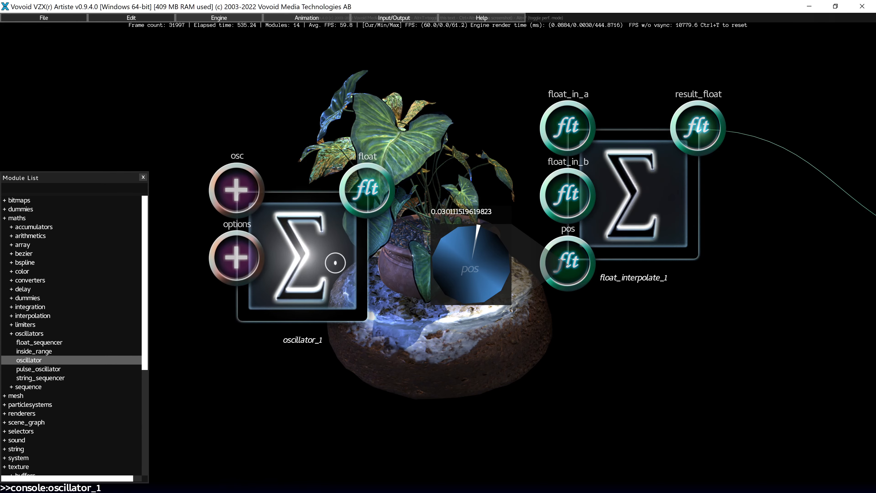
Expand the oscillator's osc parameters and connect its float output to float_interpolate_1's pos input.
key("Left")
left_click(393, 183)
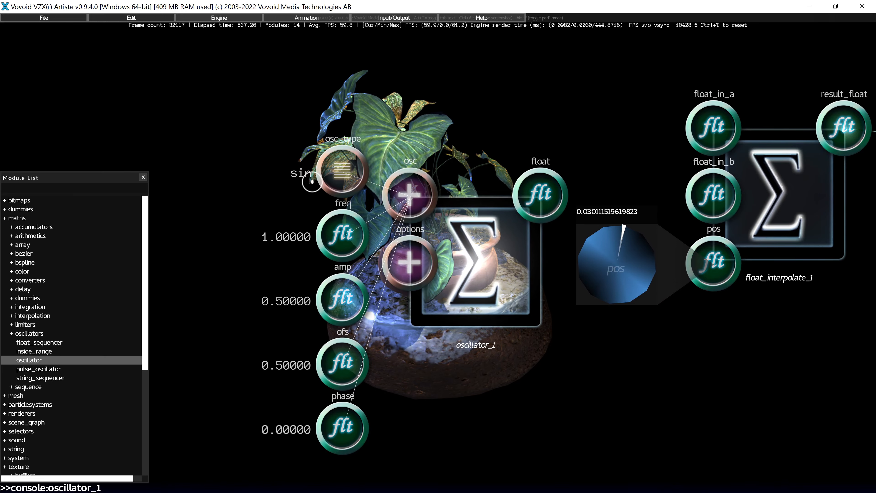
key("Left")
key("Down")
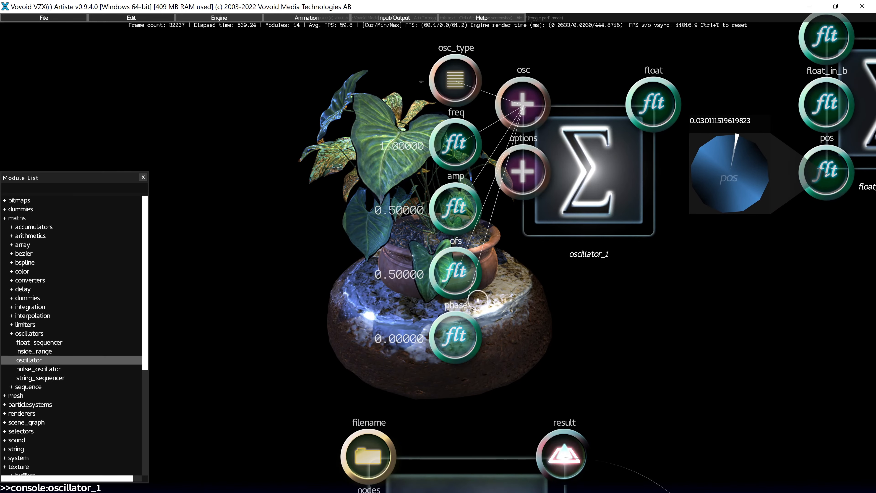
key("Right")
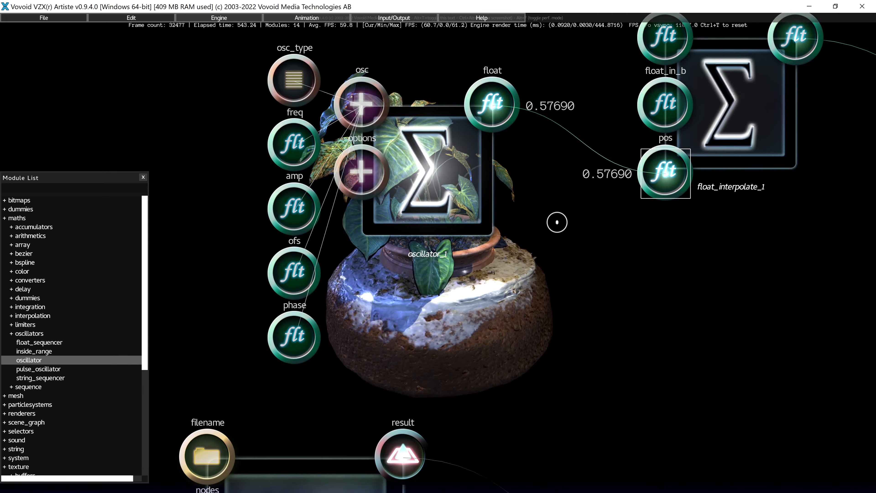
left_click(557, 222)
View the animated plant scene in performance mode without the module graph, and return to the graph.
key("Down")
key("Right")
key("alt+f")
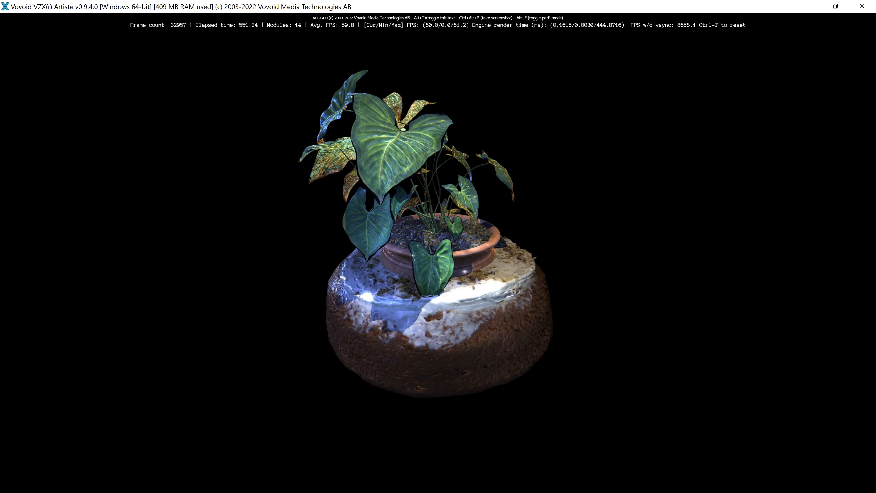
key("alt+f")
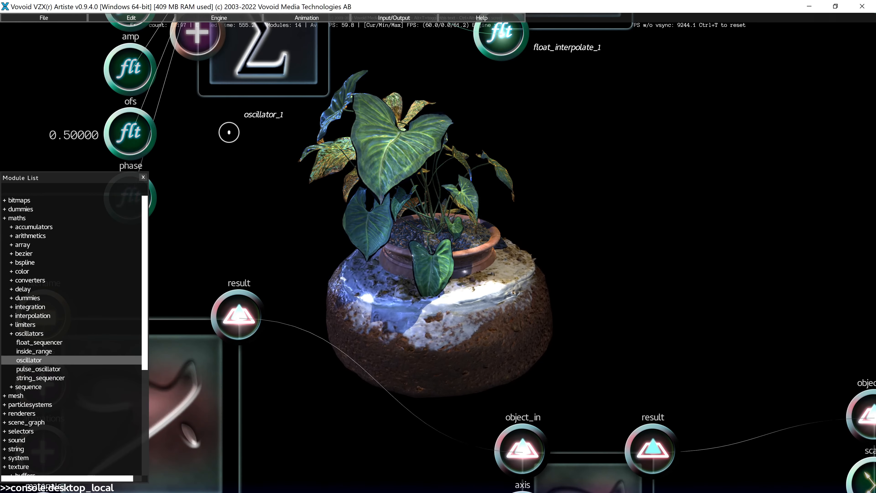
Collapse the osc parameter group on oscillator_1.
left_click_drag(379, 159, 391, 309)
scroll(391, 309, "down", 3)
double_click(281, 179)
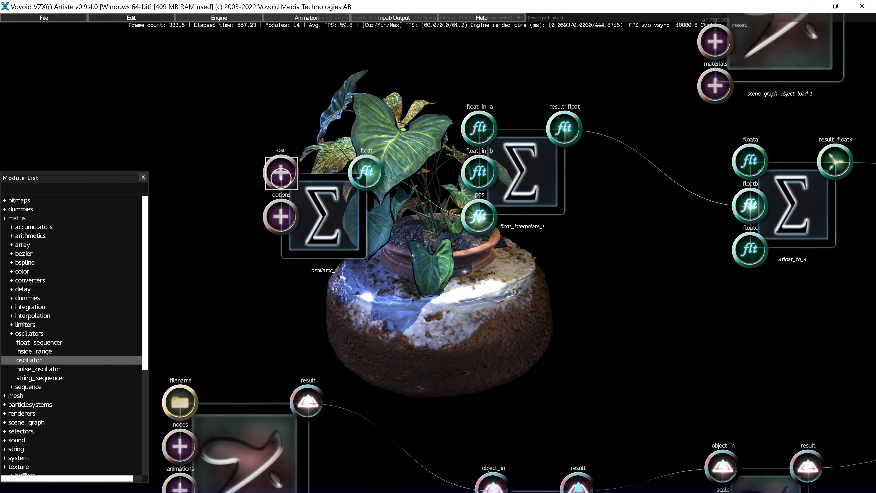